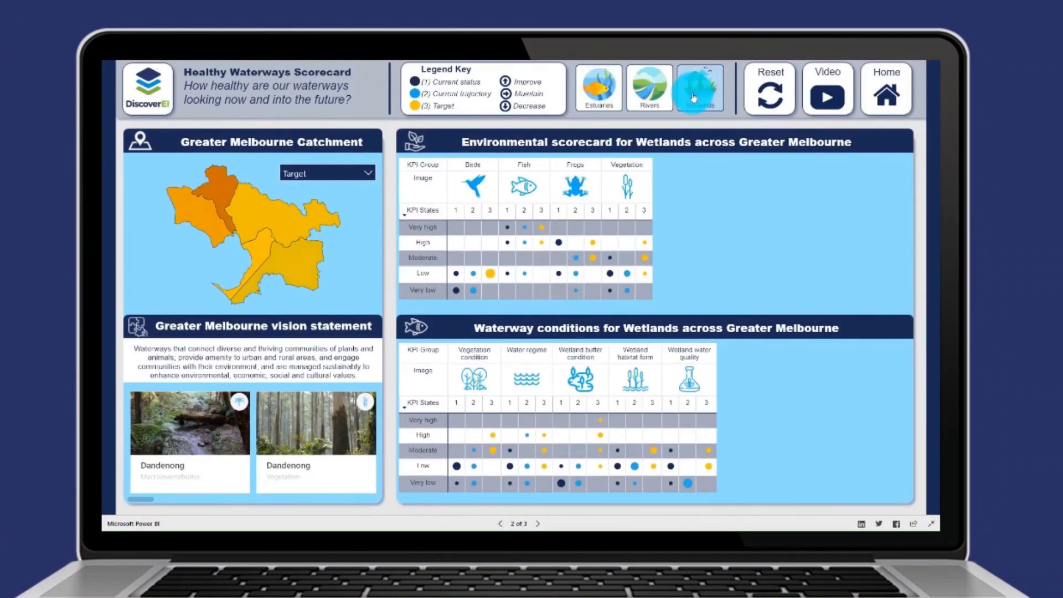
Filter the report to Dandenong on the map and start the Dandenong placeholder video
mouse_move(280, 260)
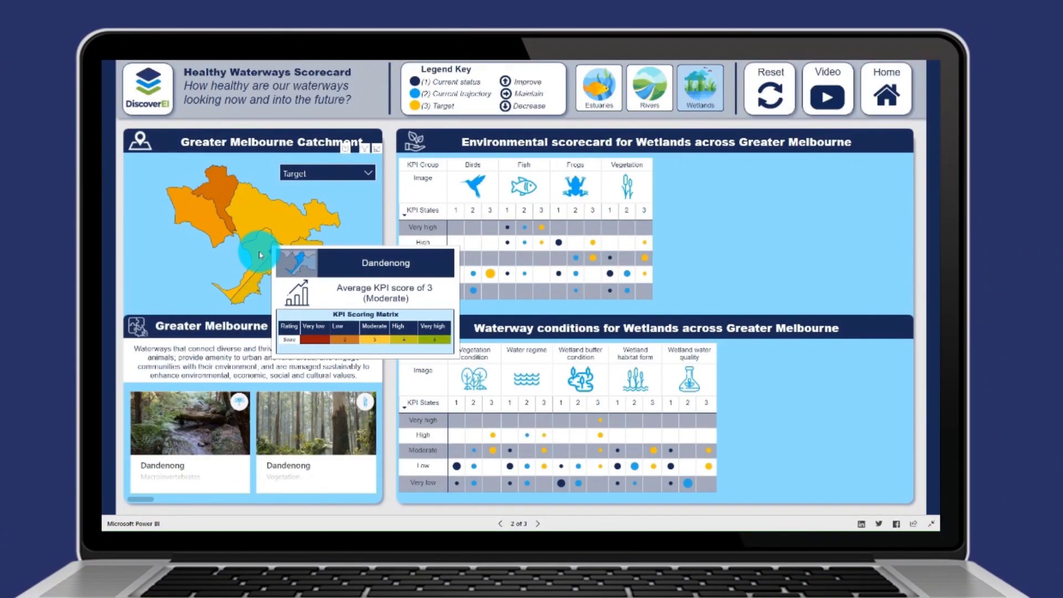
click(260, 256)
click(286, 427)
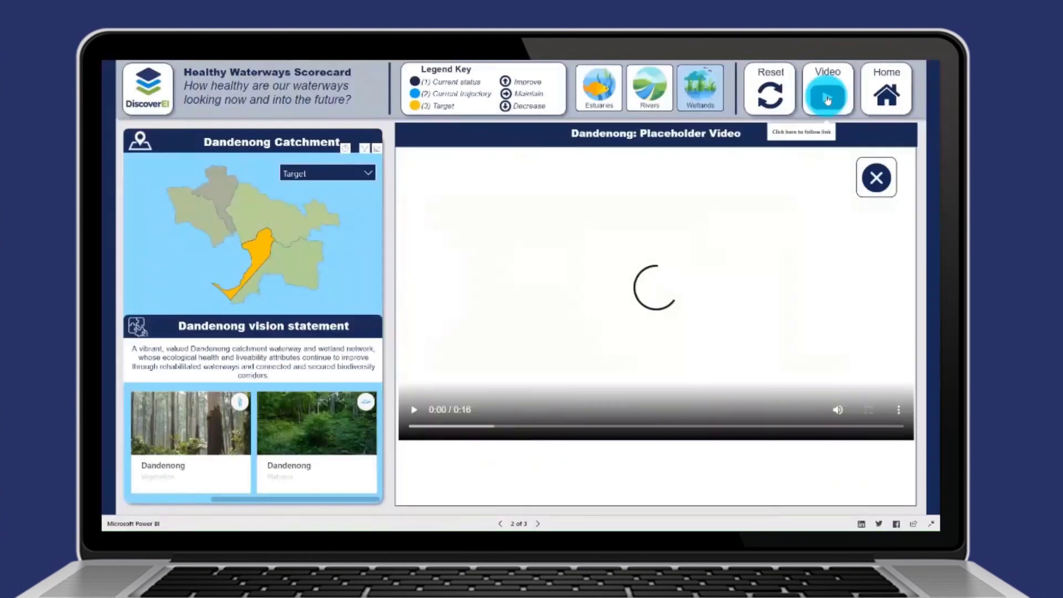
click(424, 411)
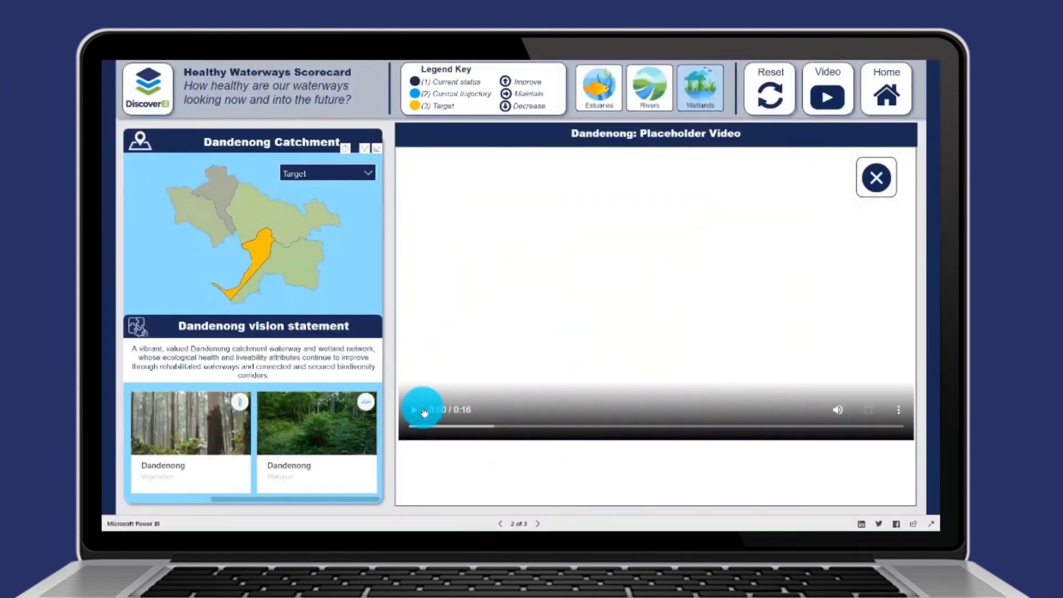
click(662, 334)
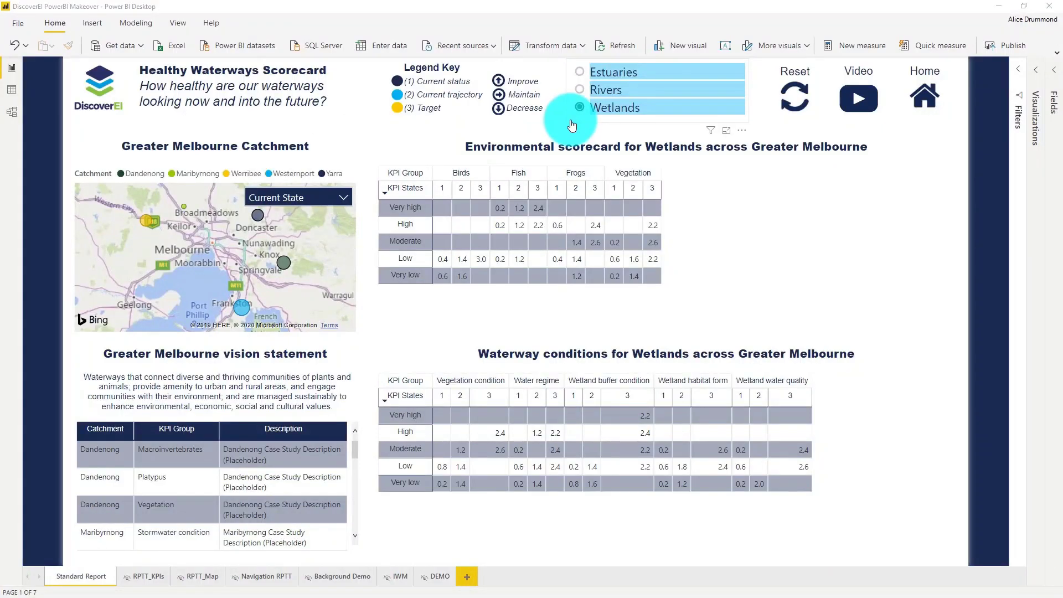
Convert the waterway-type slicer to a ChicletSlicer using the Icon field as images
click(1031, 72)
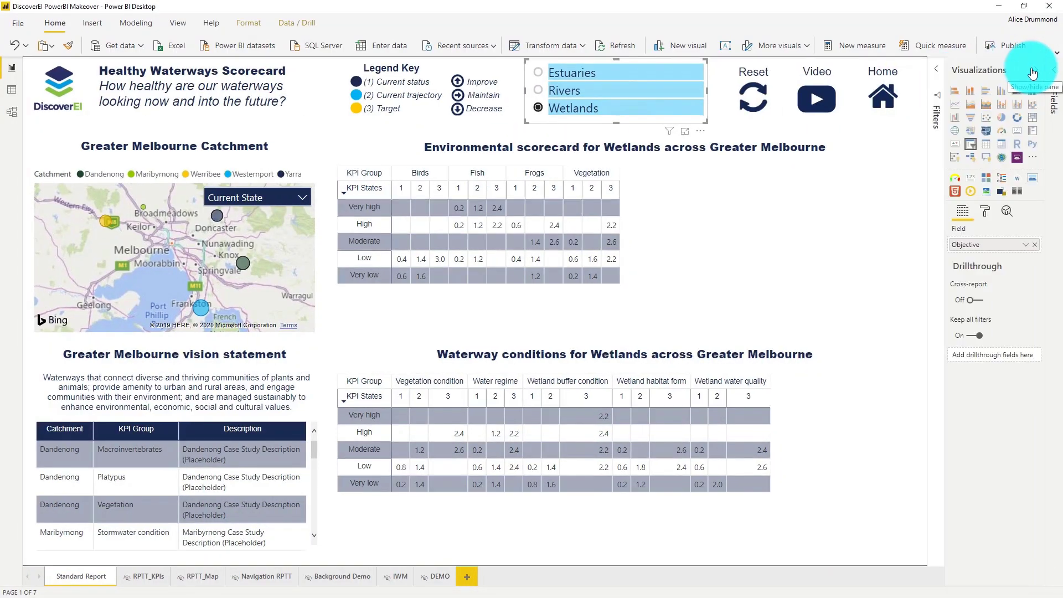
click(988, 184)
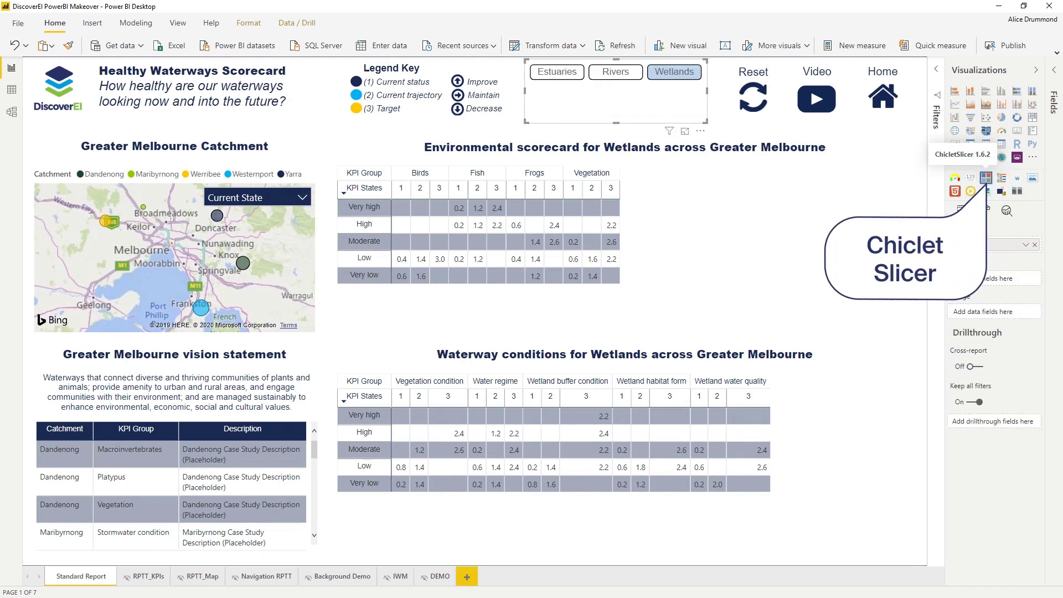
click(1053, 70)
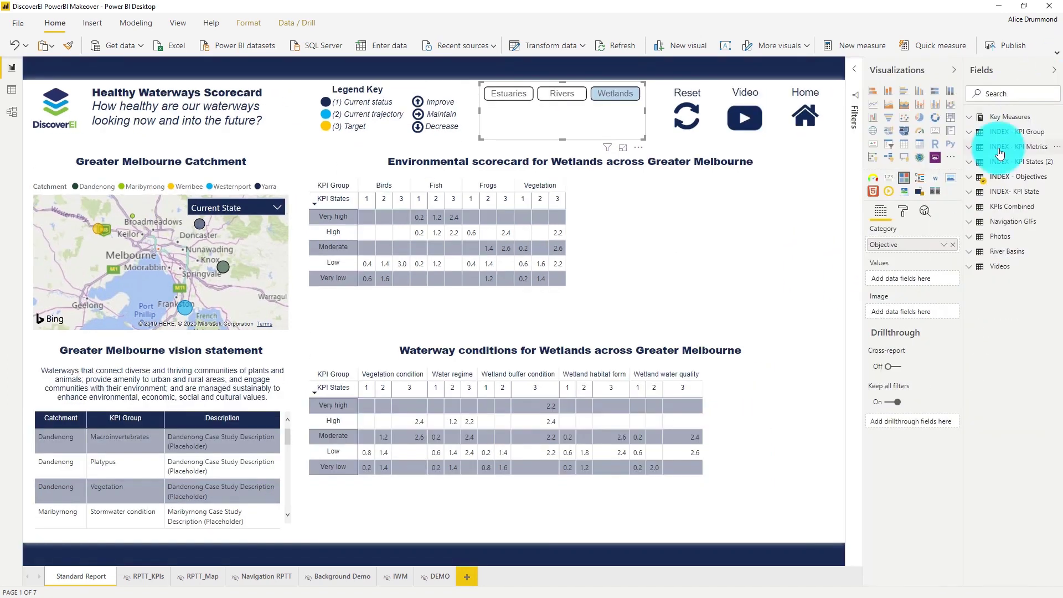
drag(1006, 205, 906, 316)
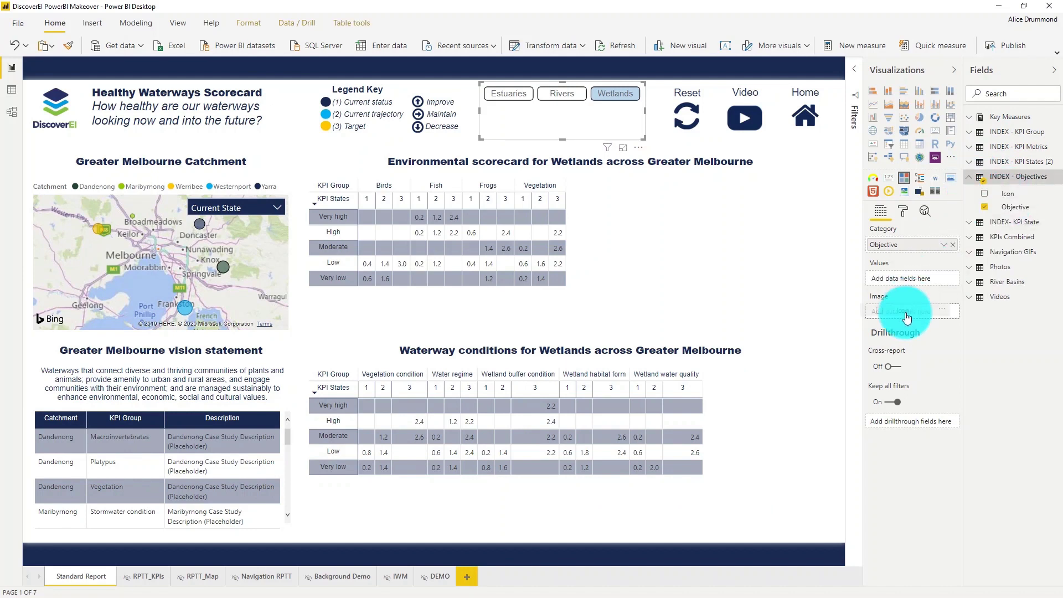
Turn on forced selection, adjust chiclet height and set the image split to 80
click(902, 215)
click(896, 260)
click(898, 465)
click(887, 251)
click(888, 292)
click(887, 363)
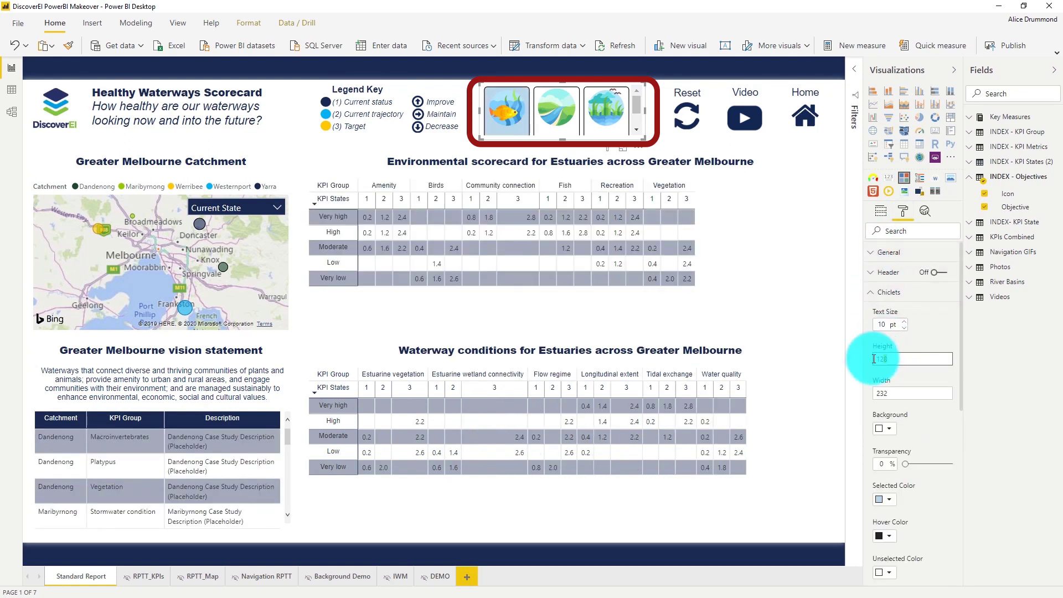
click(888, 292)
click(887, 312)
click(880, 344)
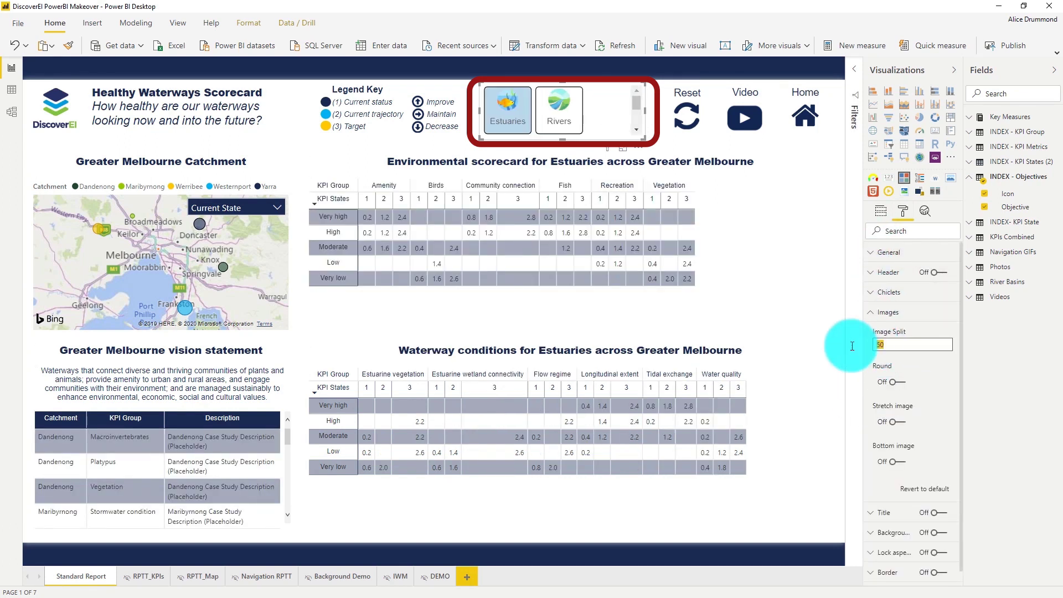
click(887, 311)
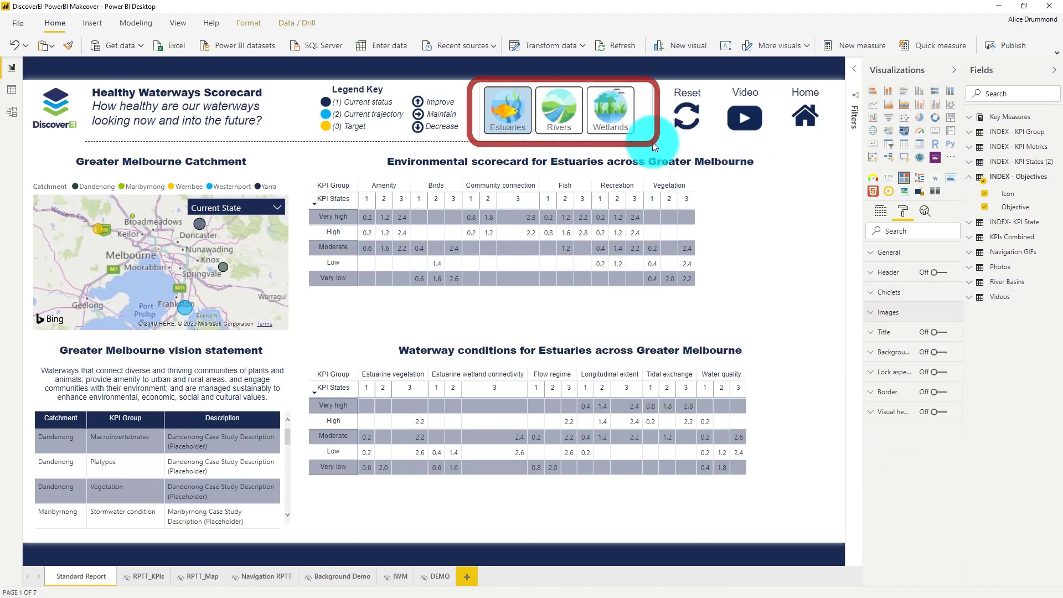
click(654, 143)
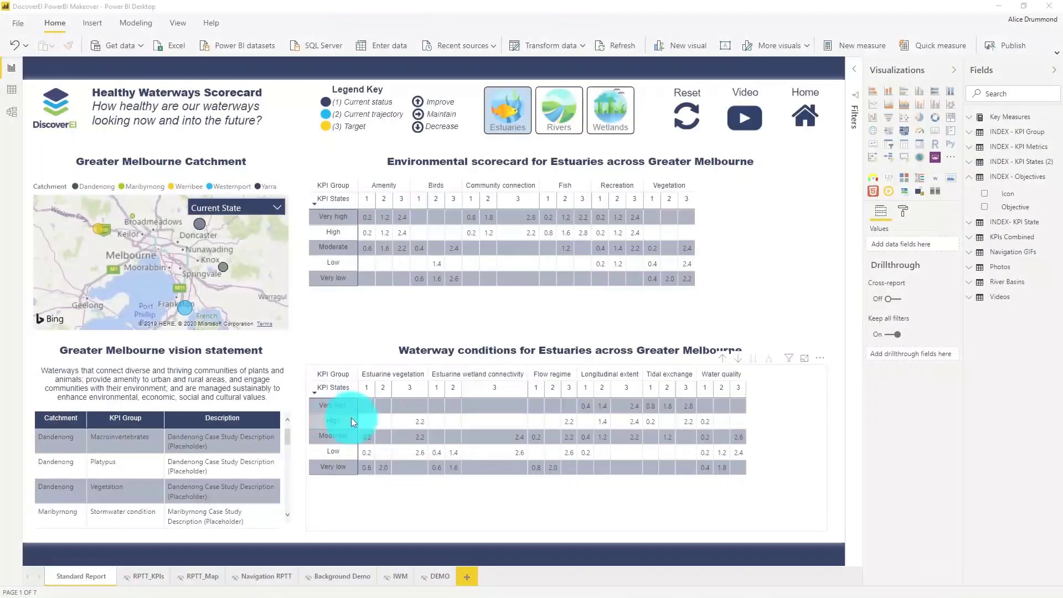
Switch the vision statement table to Card Browser with Image URL title images and Icon badges
click(291, 426)
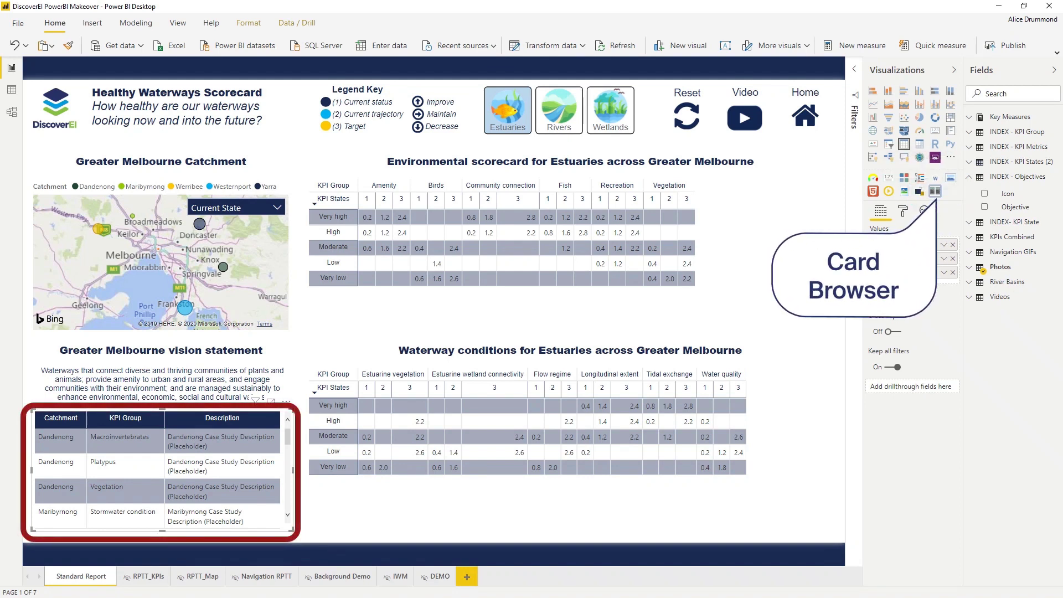
click(968, 268)
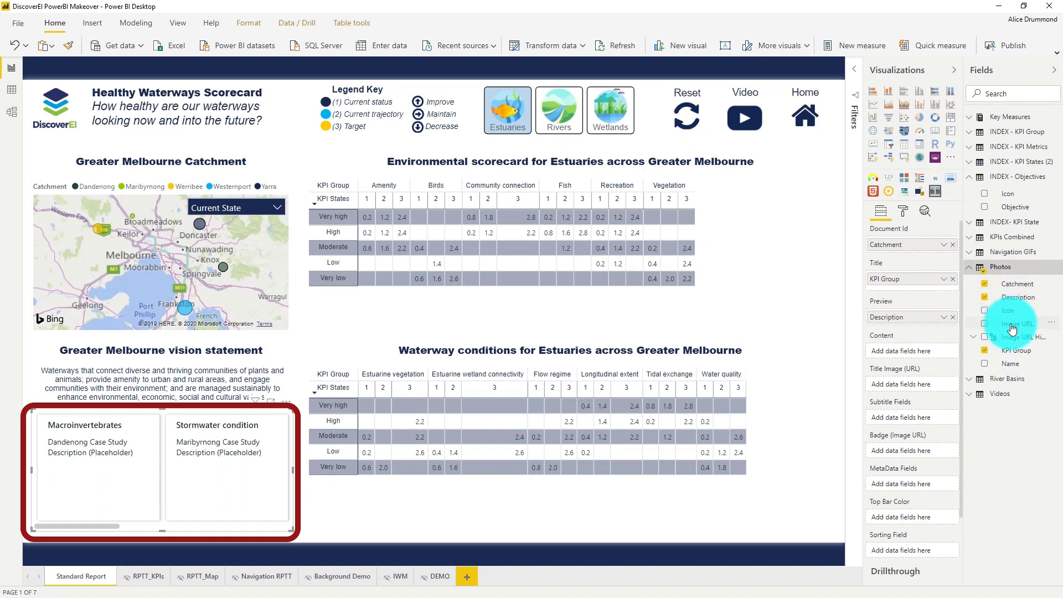
drag(994, 350, 902, 383)
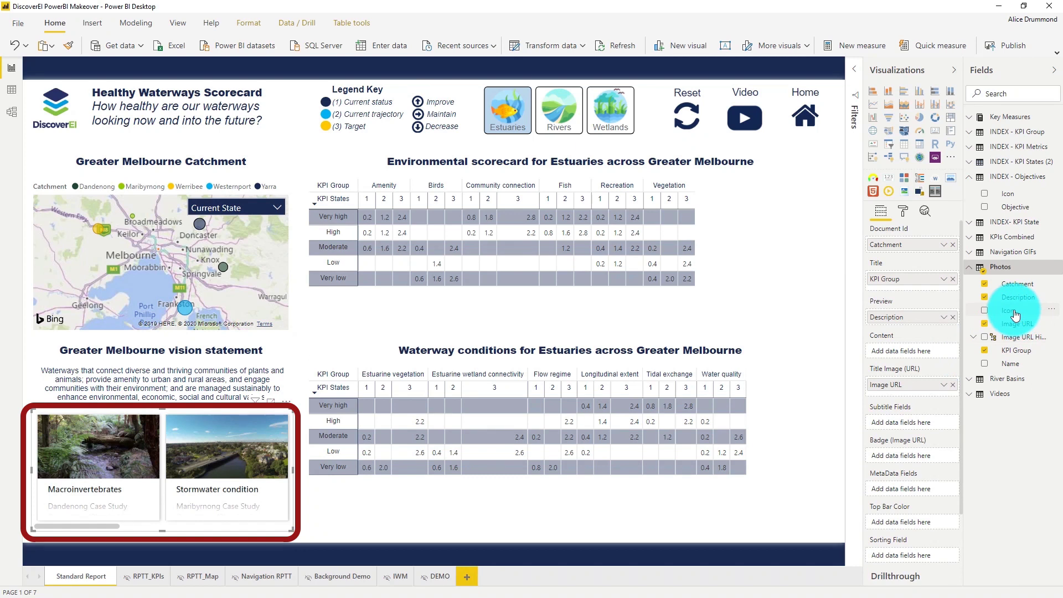
drag(1012, 320, 917, 460)
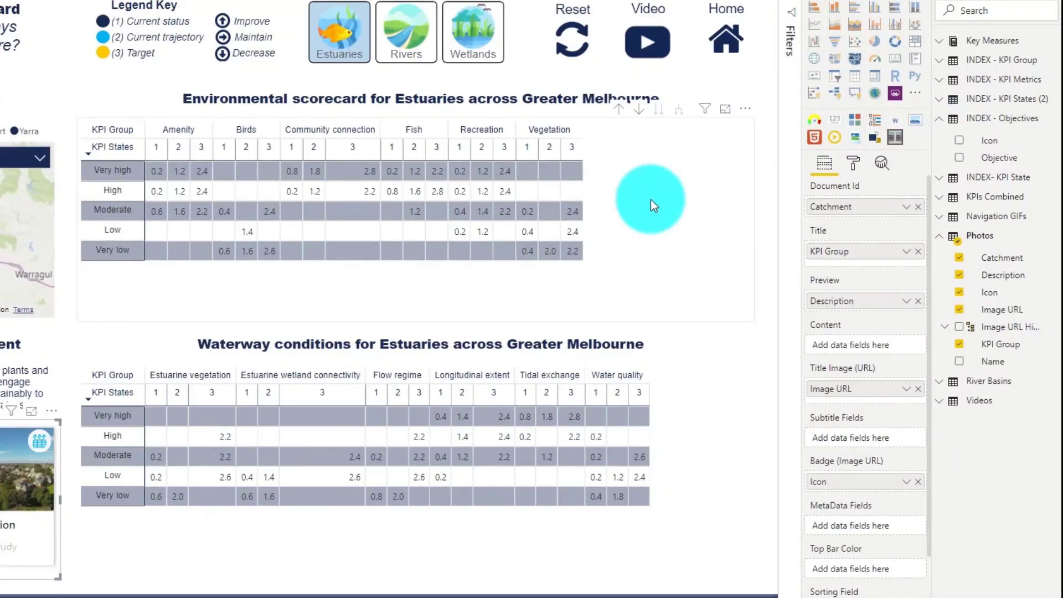
Add INDEX - KPI Group's Image field to Columns in the environmental scorecard and waterway conditions matrices
click(670, 208)
click(940, 62)
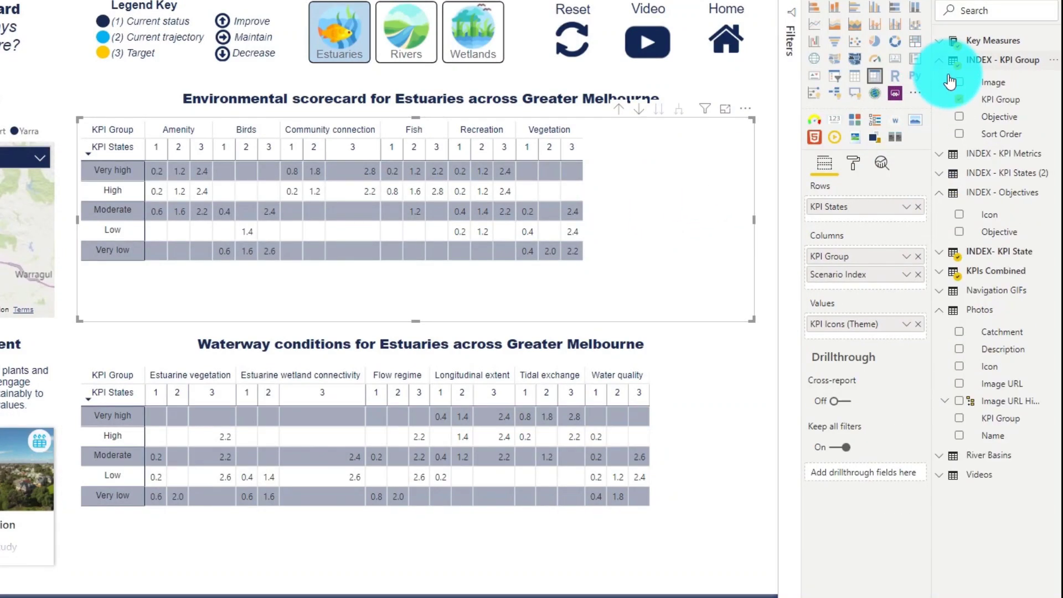
drag(991, 92, 865, 280)
click(684, 360)
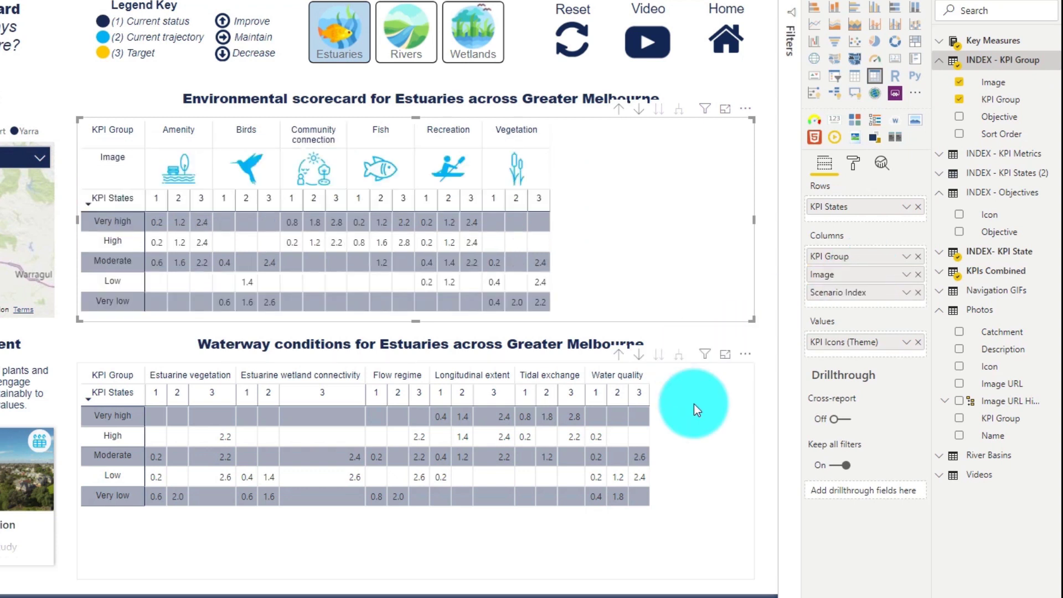
drag(973, 94, 863, 266)
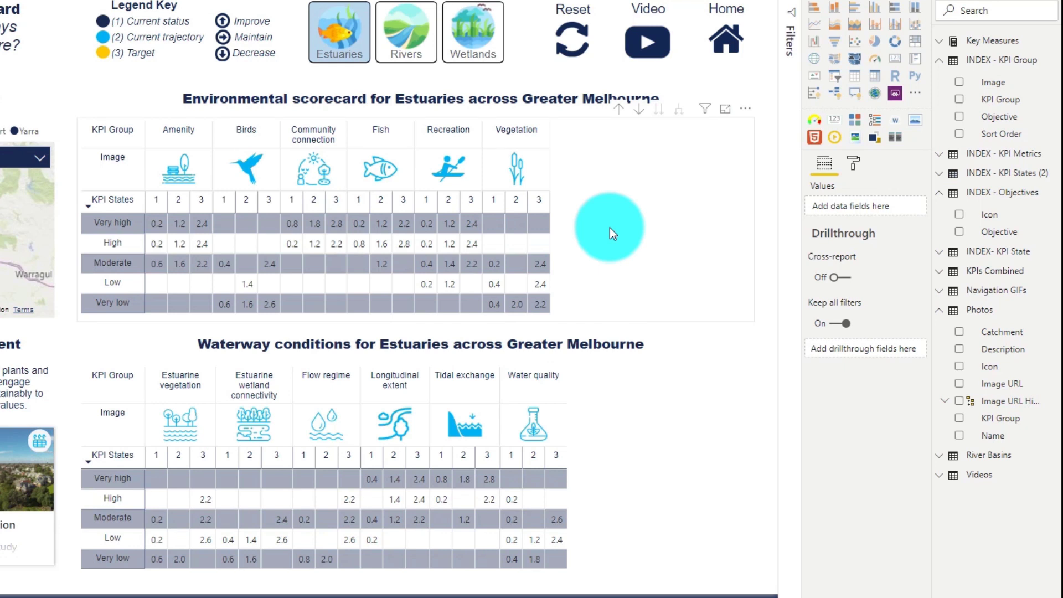
click(609, 227)
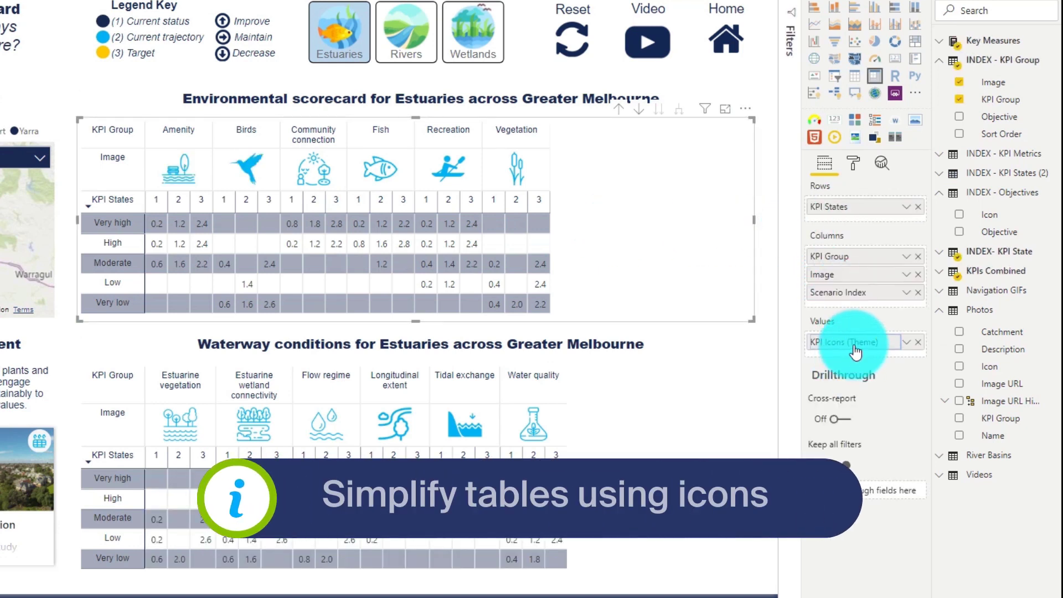
right_click(855, 351)
mouse_move(865, 409)
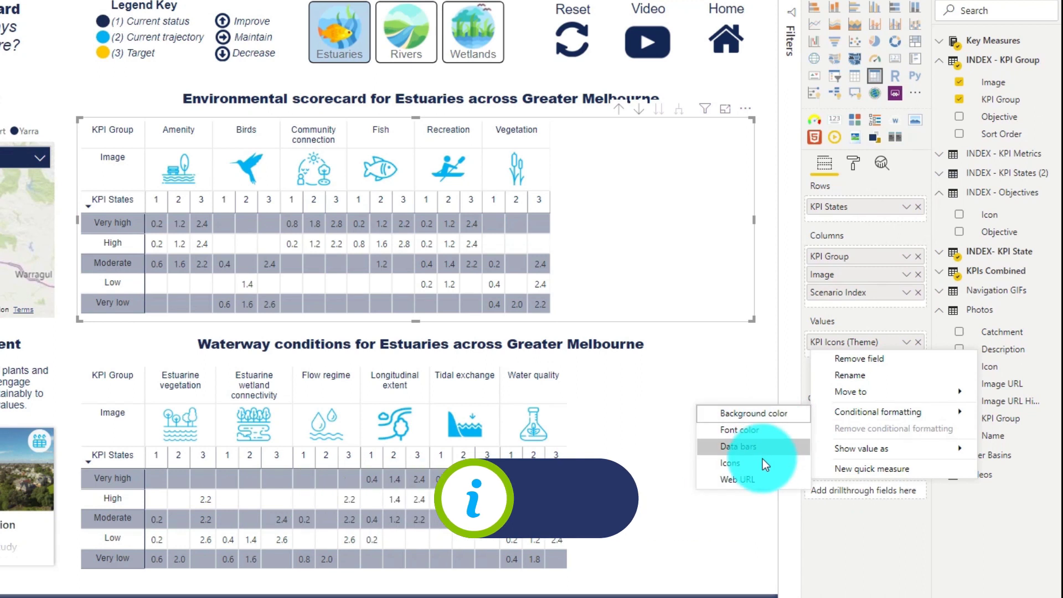
click(762, 463)
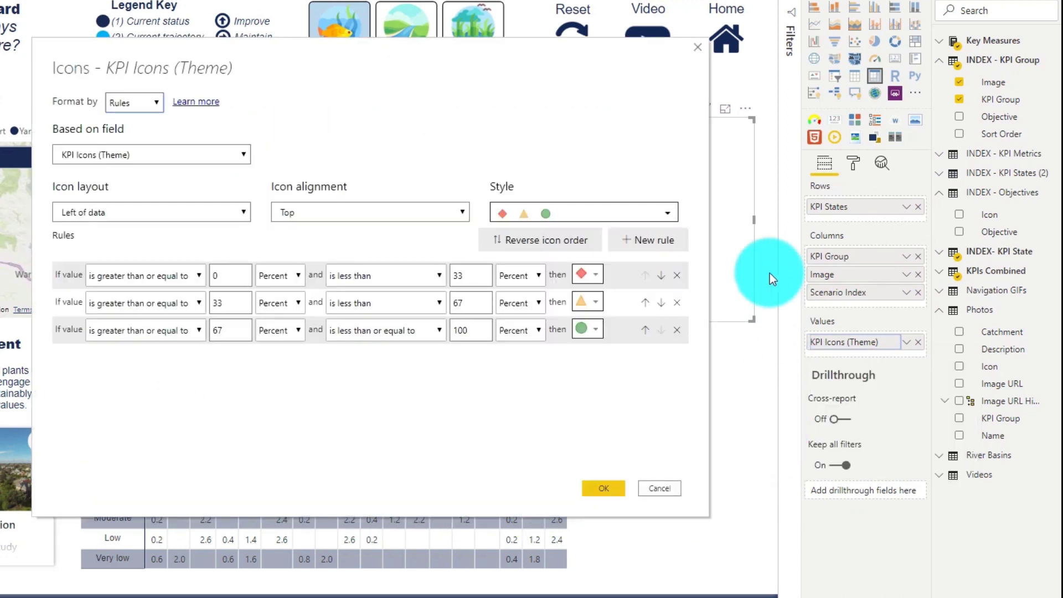
click(621, 213)
scroll(590, 286, down, 5)
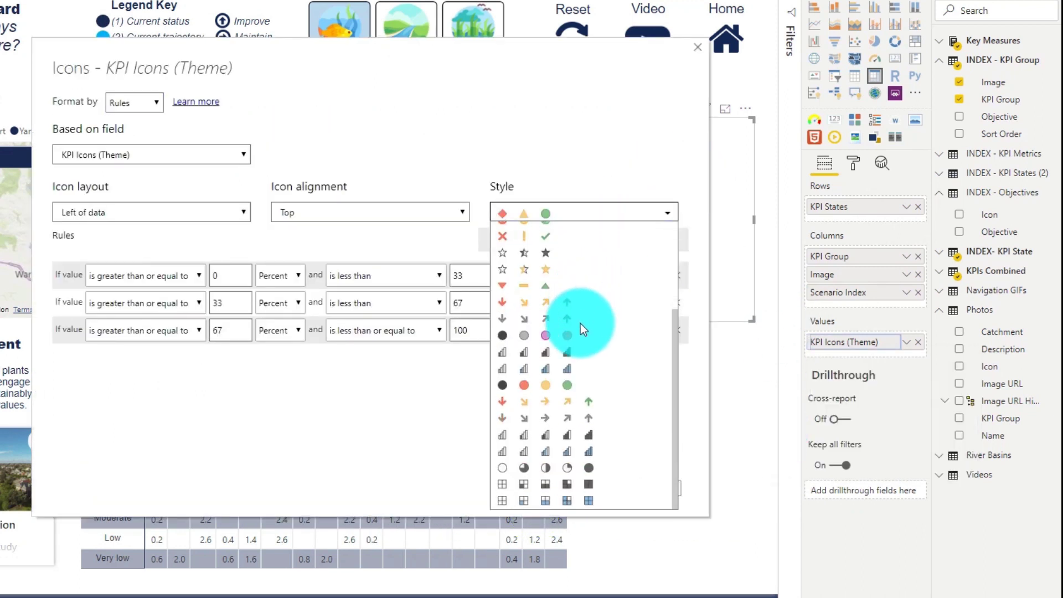
scroll(580, 323, up, 5)
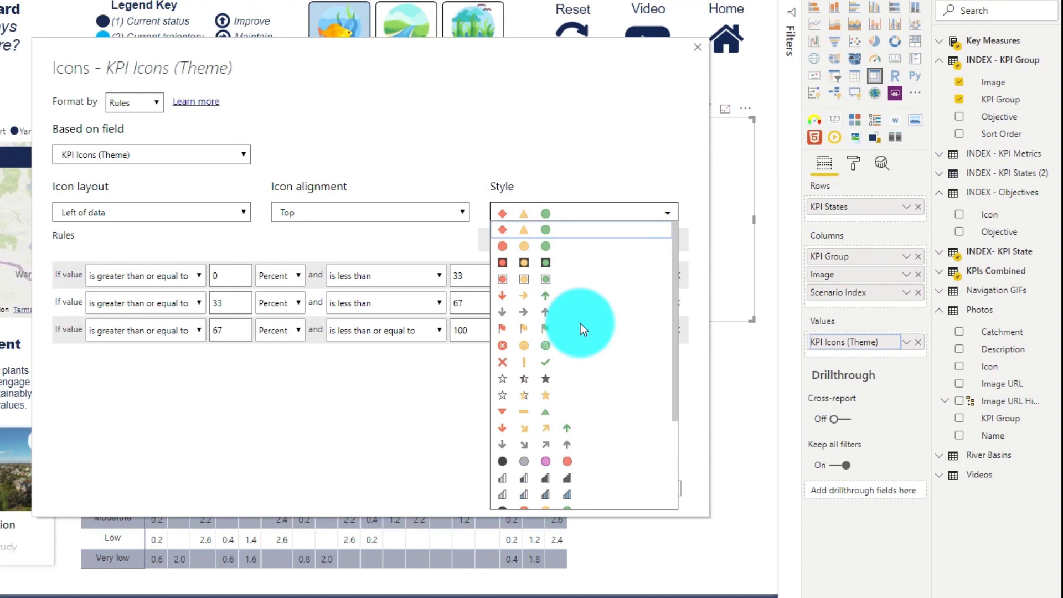
click(625, 157)
click(659, 487)
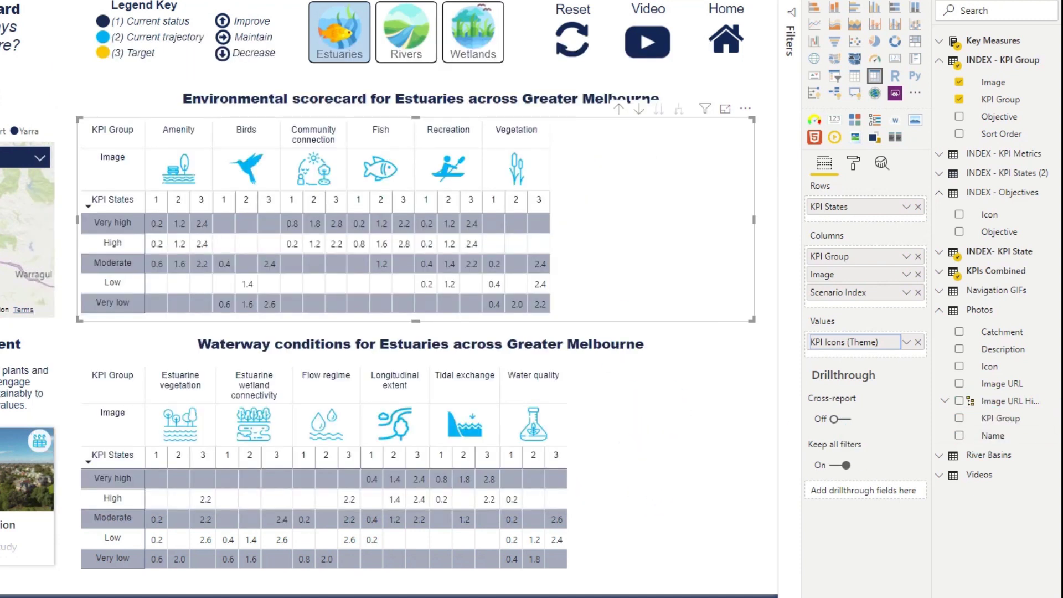
Review the colours and icons JSON file, then close it
drag(1062, 45, 362, 64)
scroll(343, 215, down, 13)
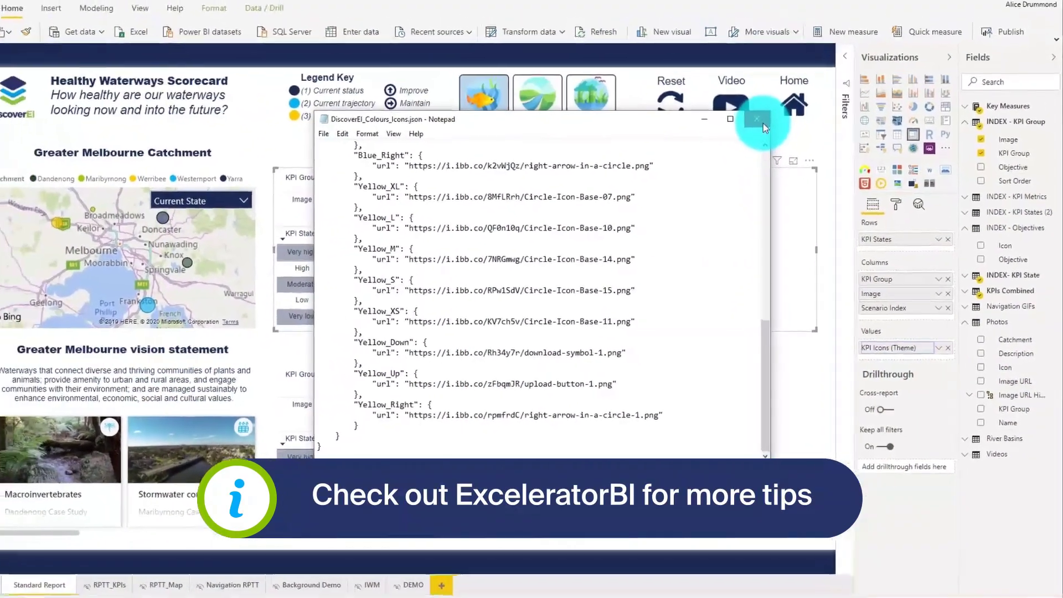
click(714, 84)
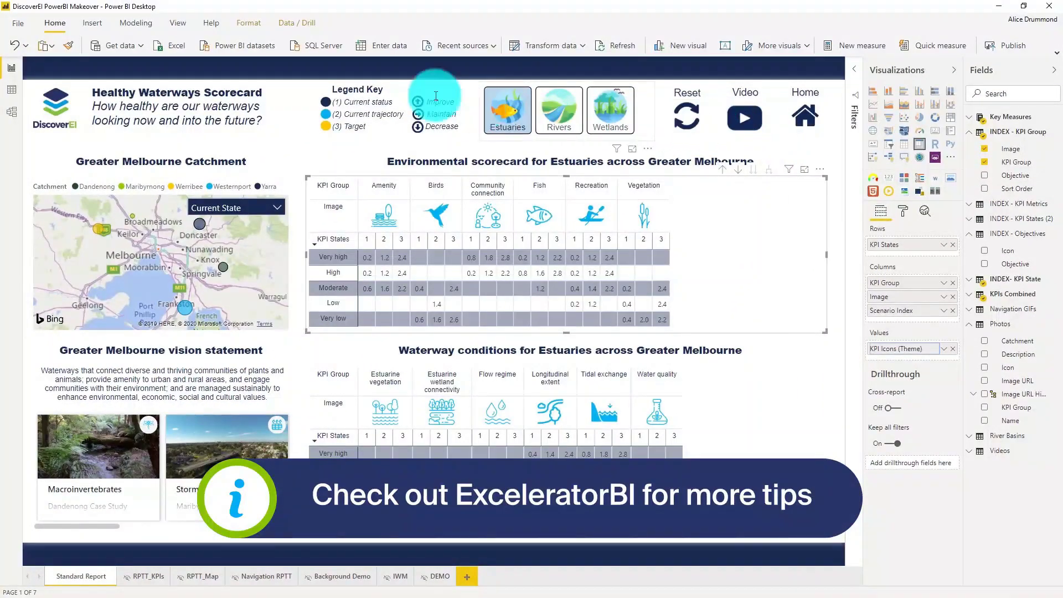
Import DiscoverEI_Colours_Icons.json through the View tab's Browse for themes
click(169, 24)
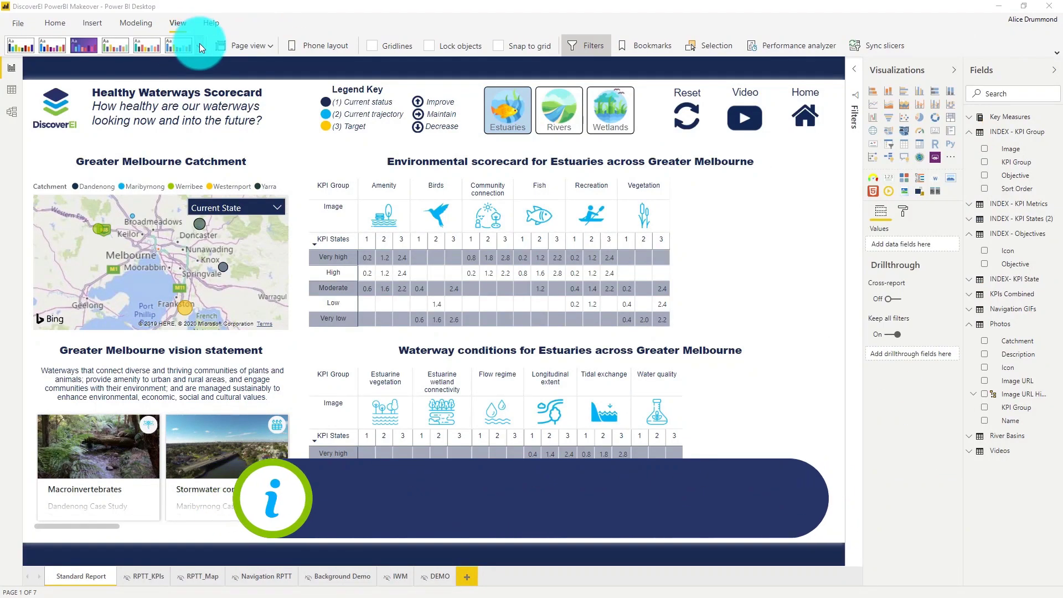
click(199, 44)
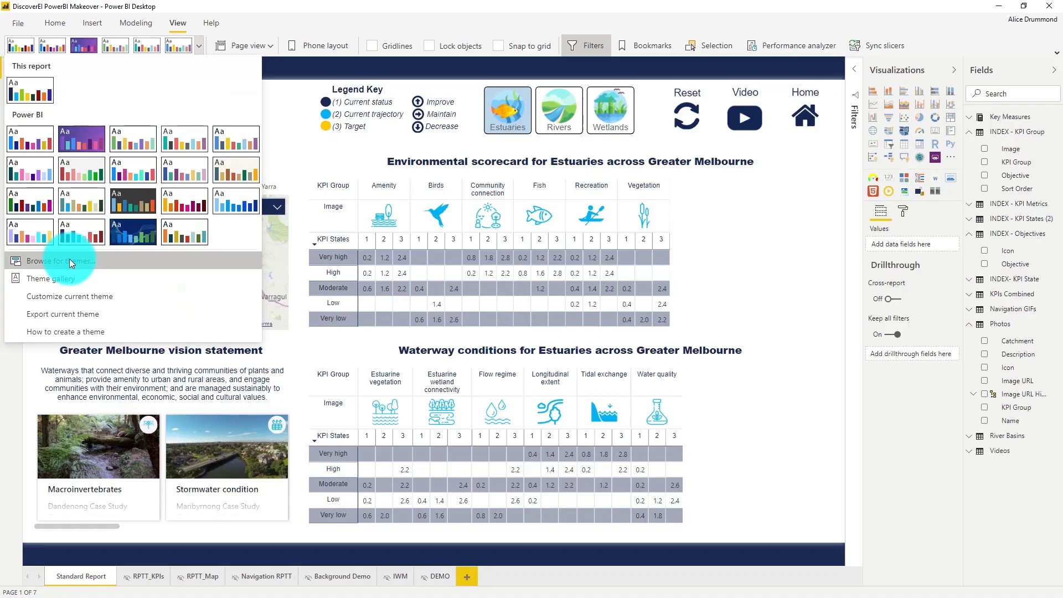
click(68, 260)
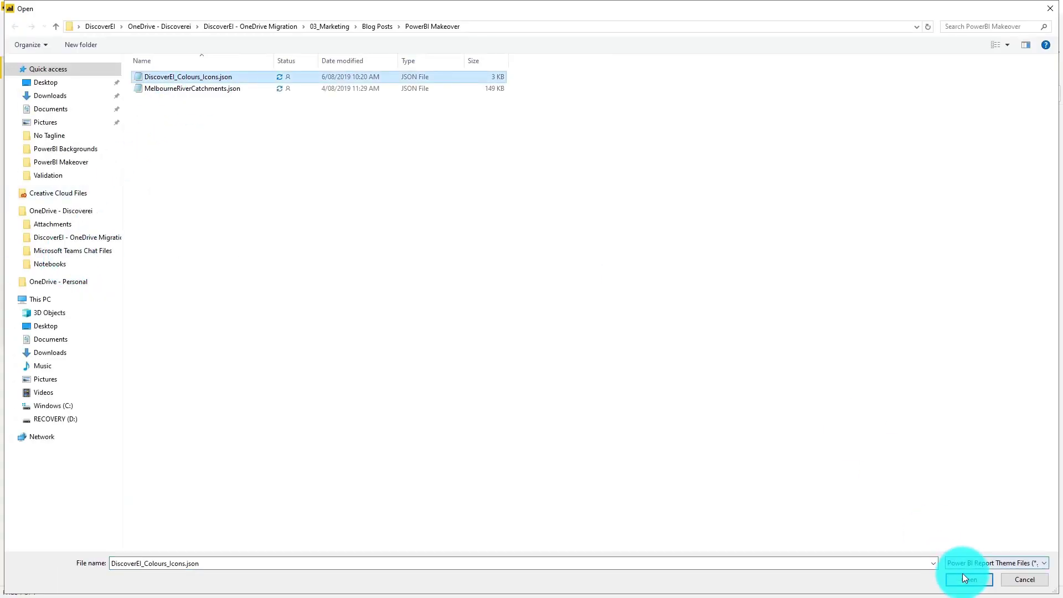
click(963, 578)
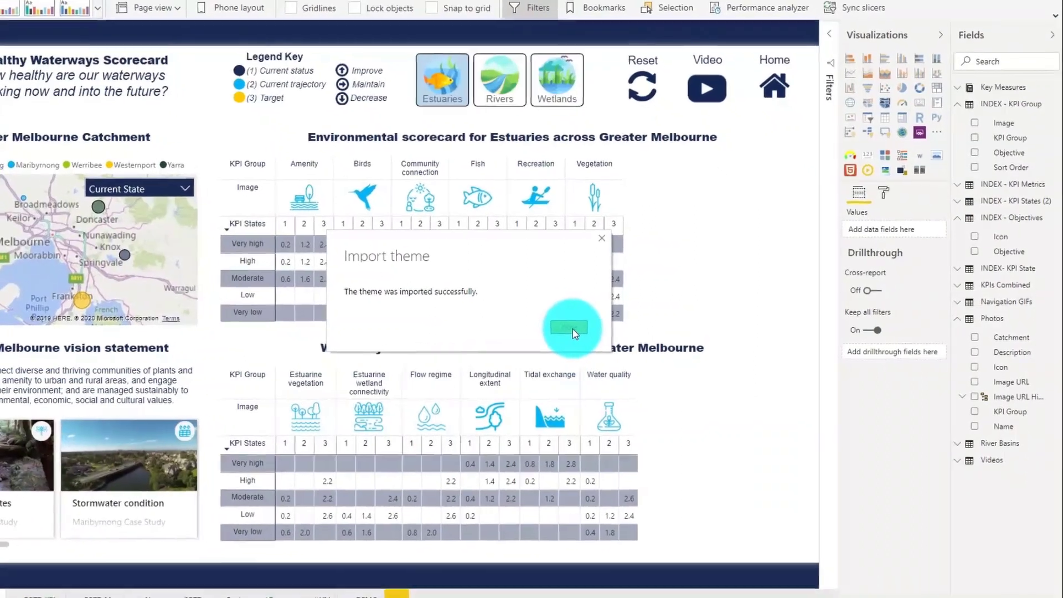
Set up icon conditional formatting with coloured dot rules for the KPI Icons (Theme) field
click(570, 328)
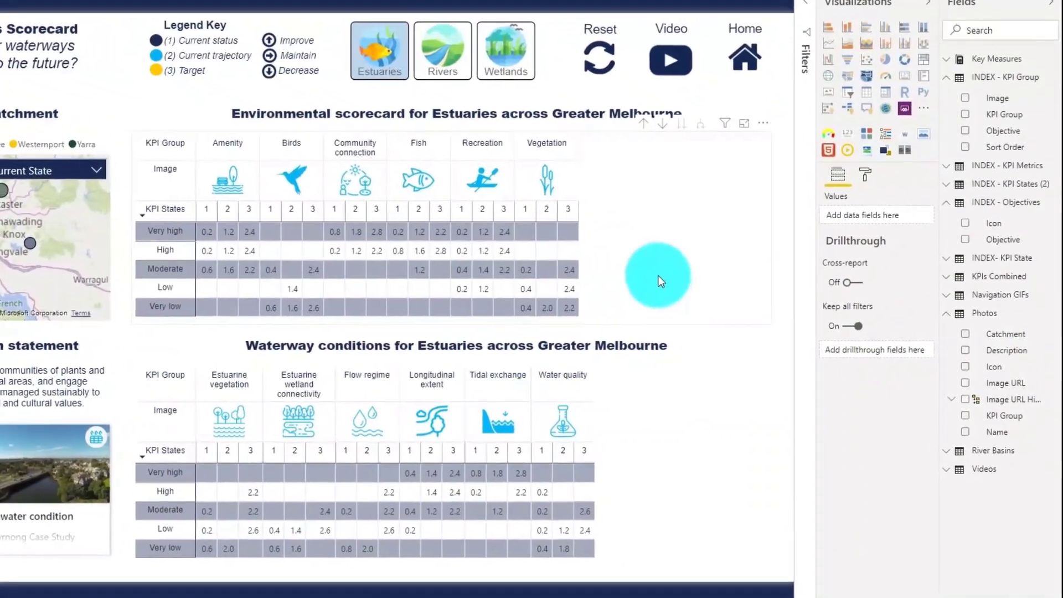
click(650, 282)
right_click(826, 341)
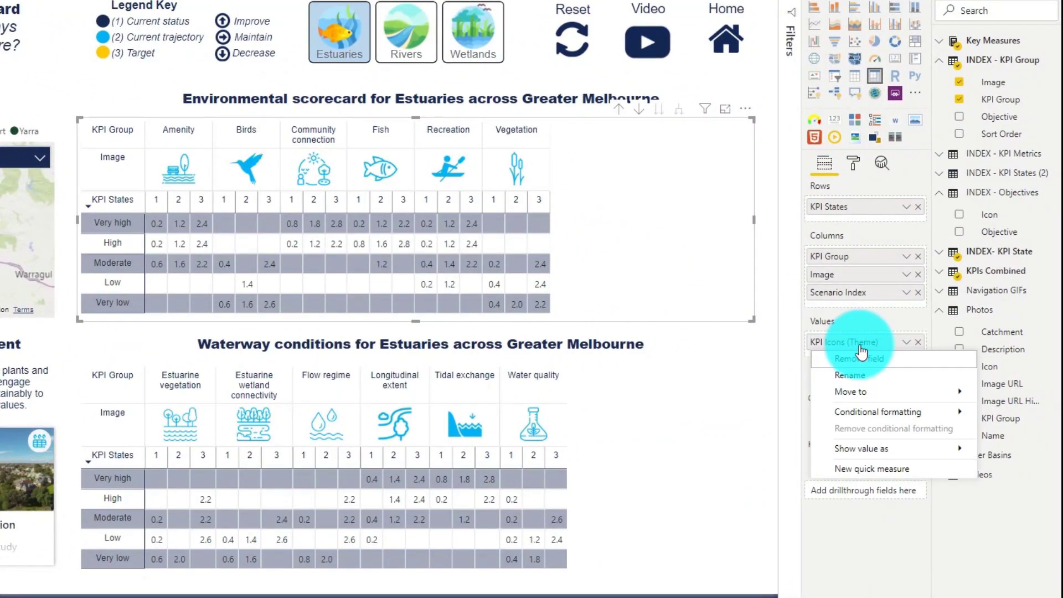
mouse_move(858, 413)
click(762, 461)
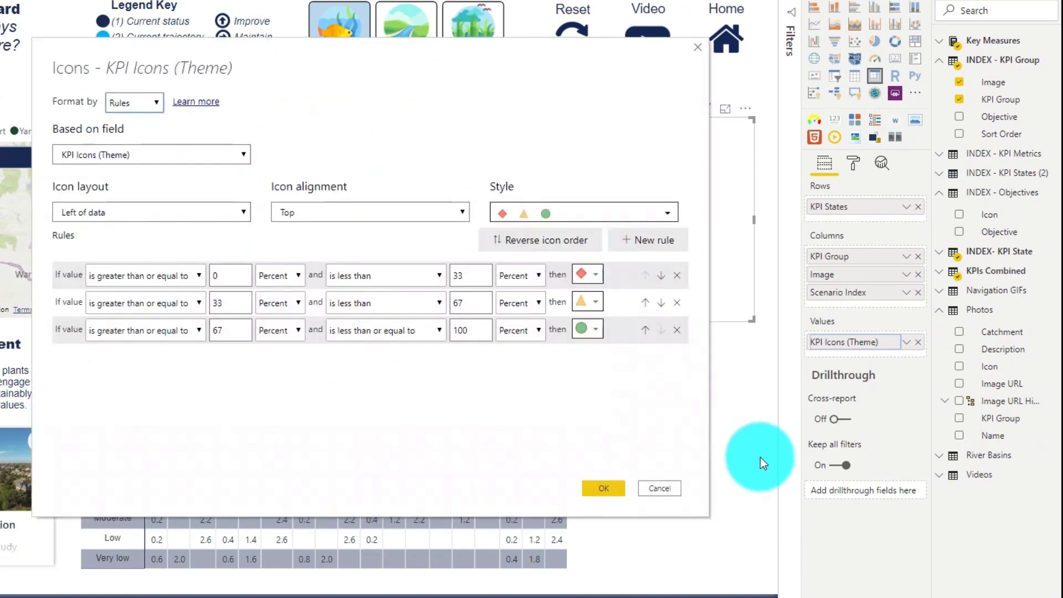
click(589, 276)
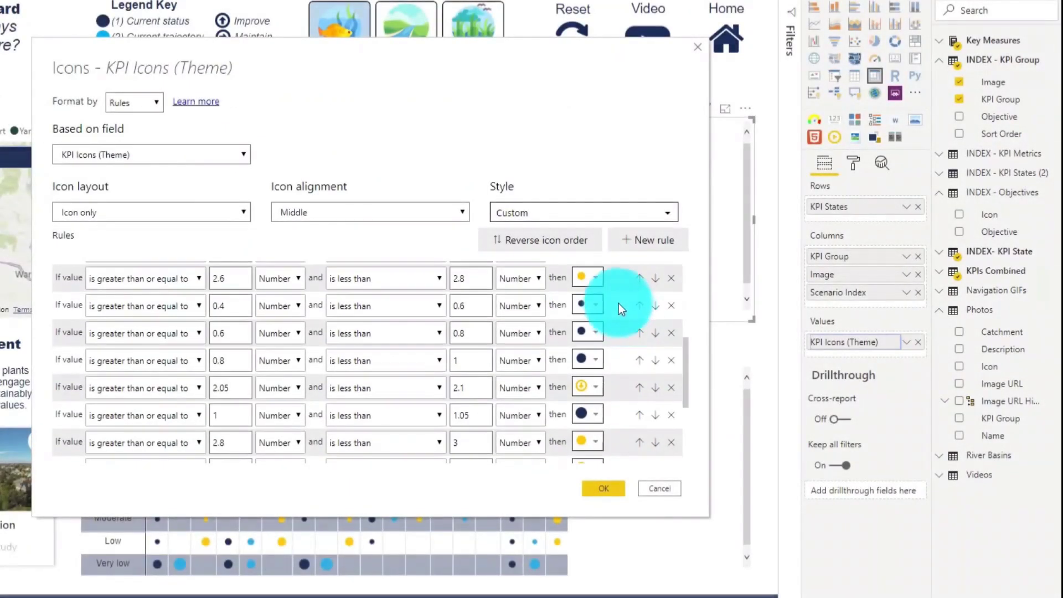
scroll(622, 315, down, 5)
scroll(629, 365, up, 5)
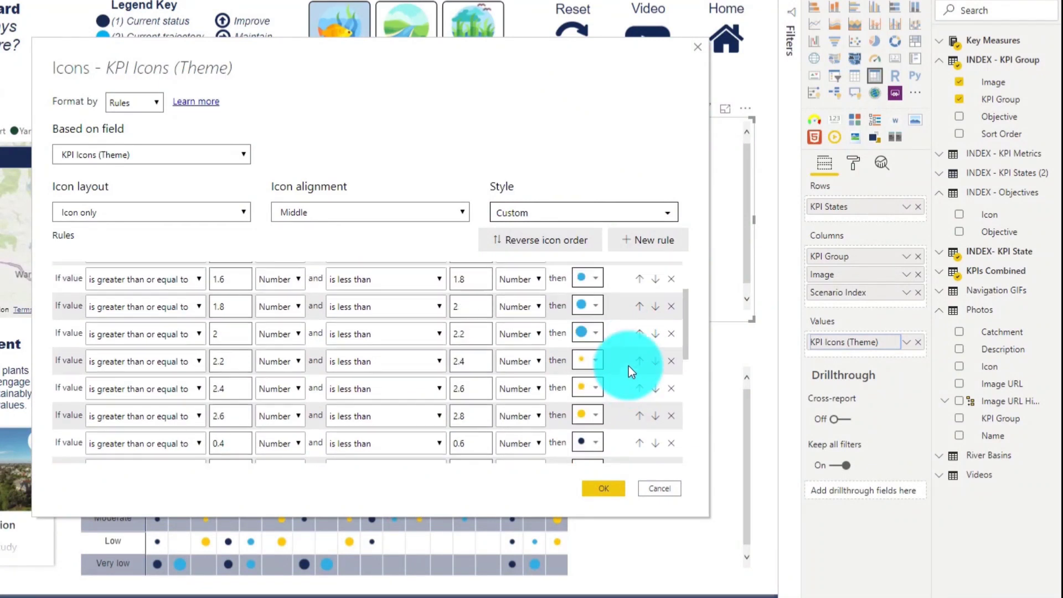
Apply the icon rules, then cross-filter by Dandenong, Yarra and Westernport and clear the filter
click(603, 489)
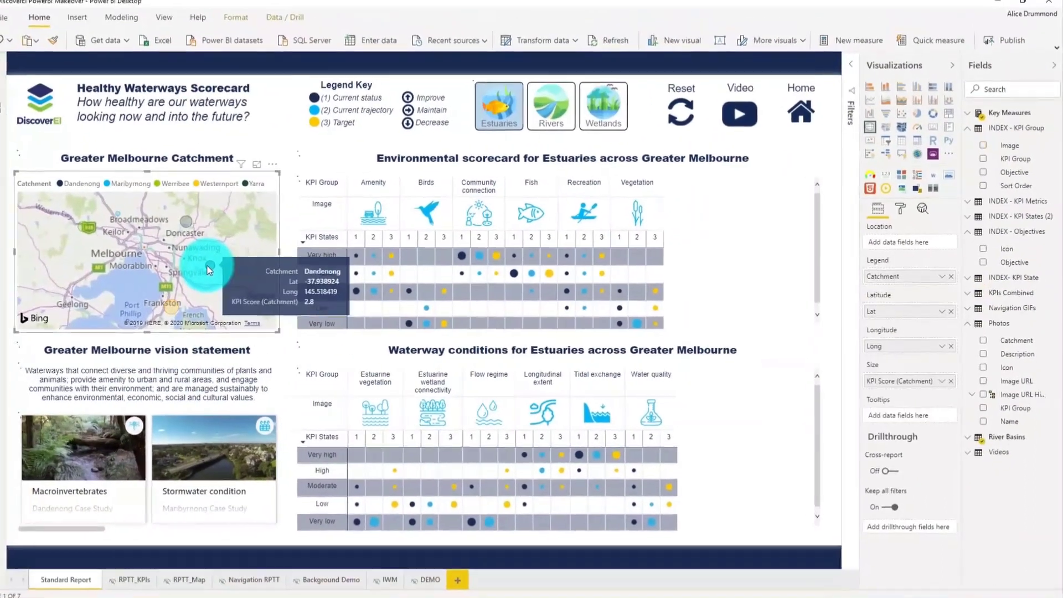
click(87, 249)
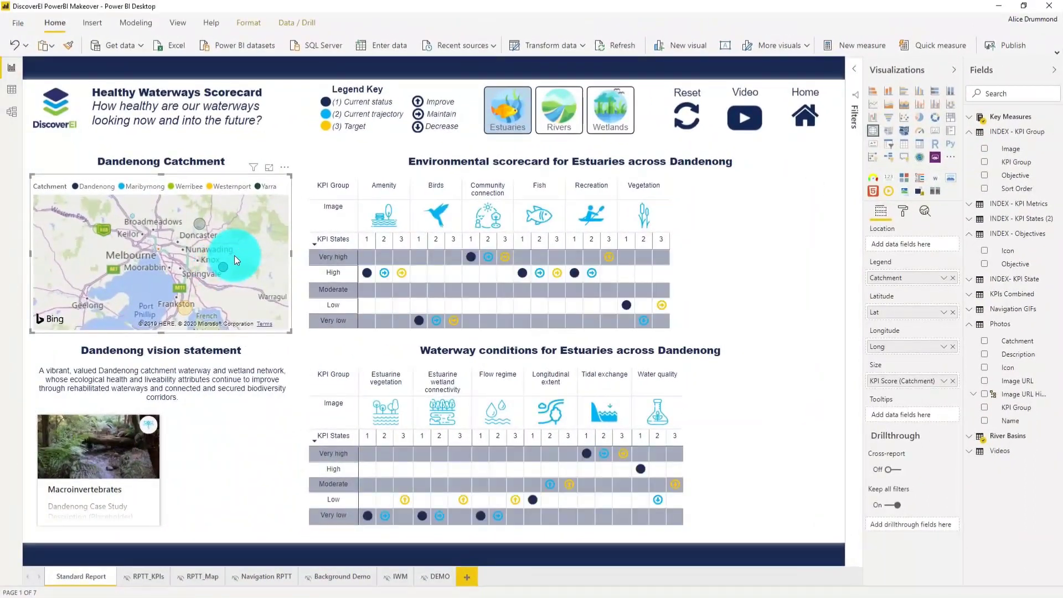
click(198, 223)
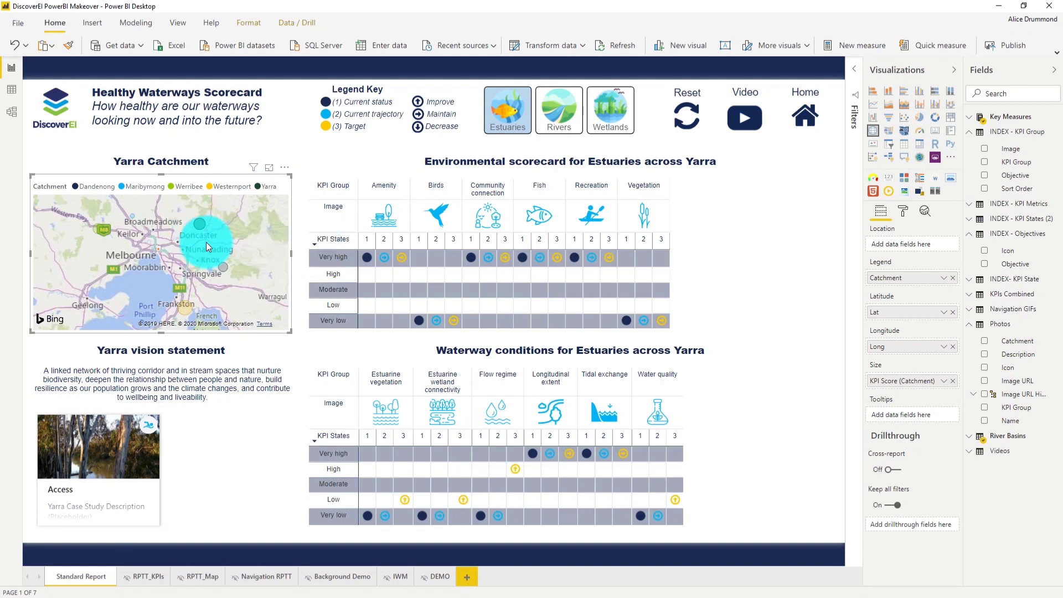
click(205, 242)
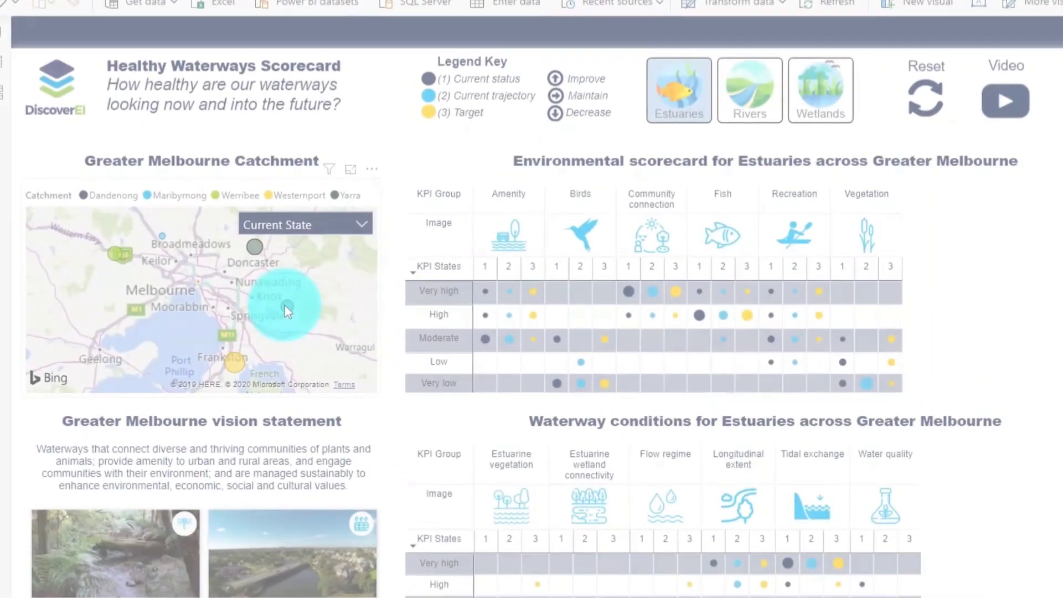
click(286, 306)
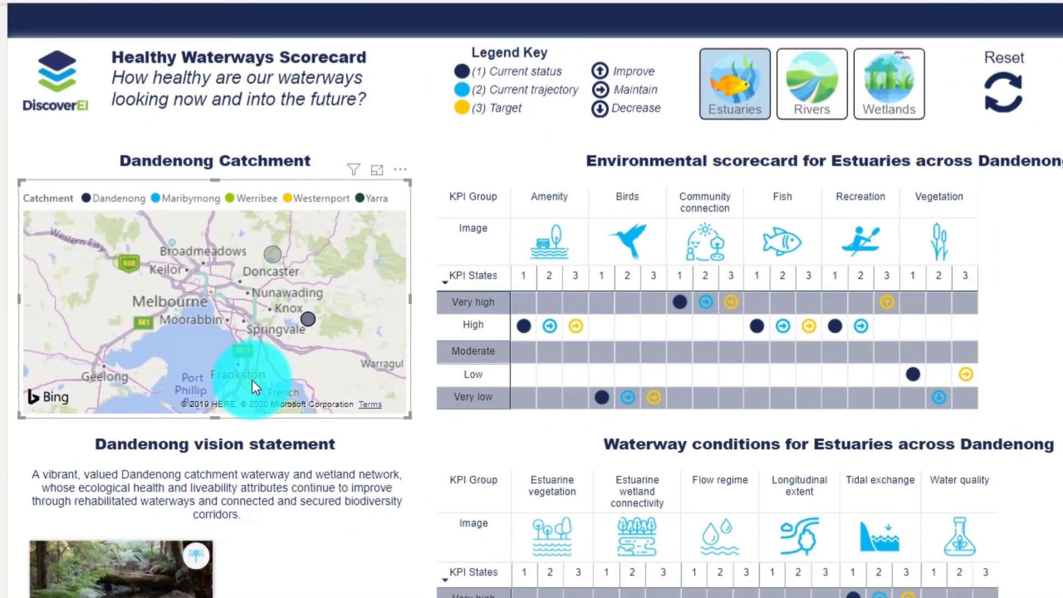
click(251, 379)
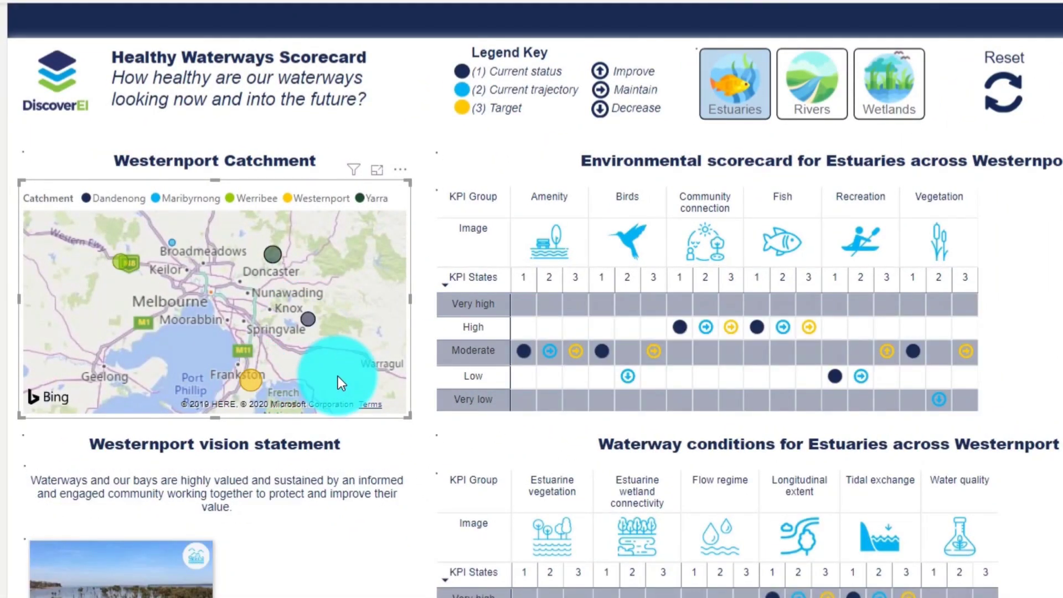
click(339, 381)
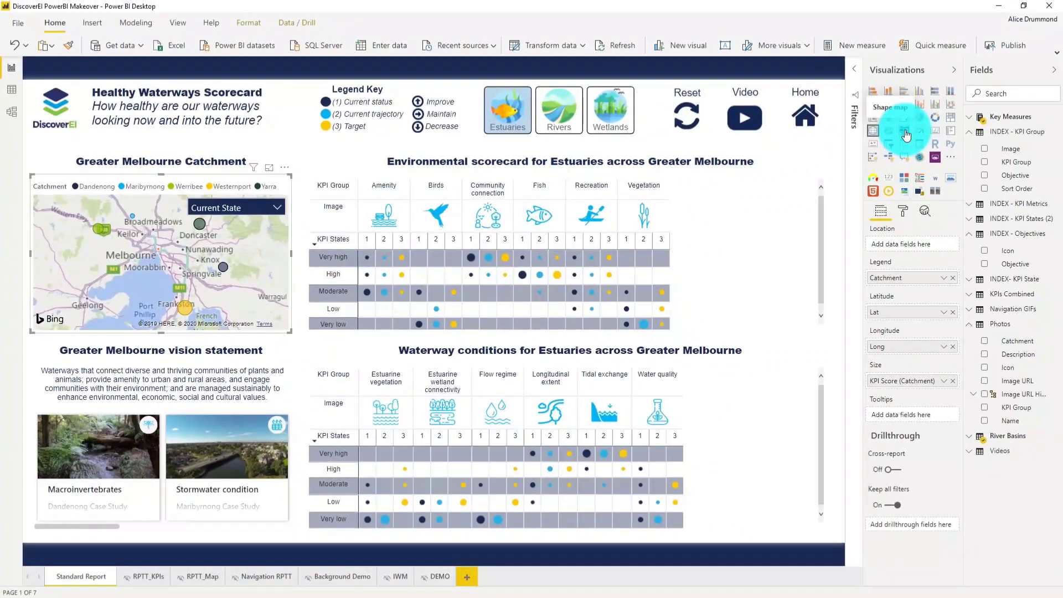
Convert the catchment map to a Shape map loaded with MelbourneRiverCatchments.json
click(906, 135)
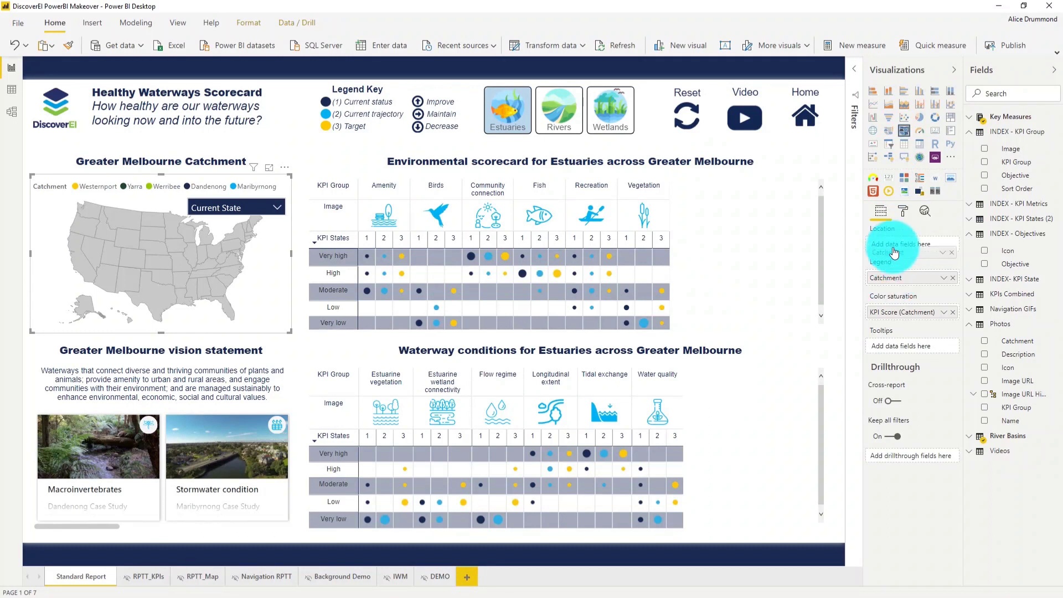
click(902, 211)
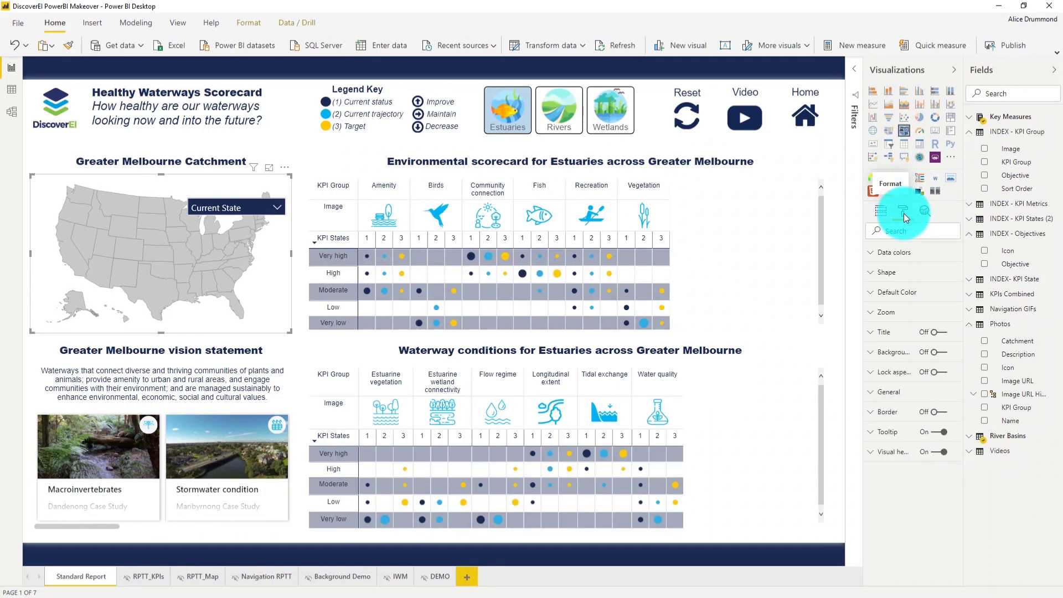
click(896, 273)
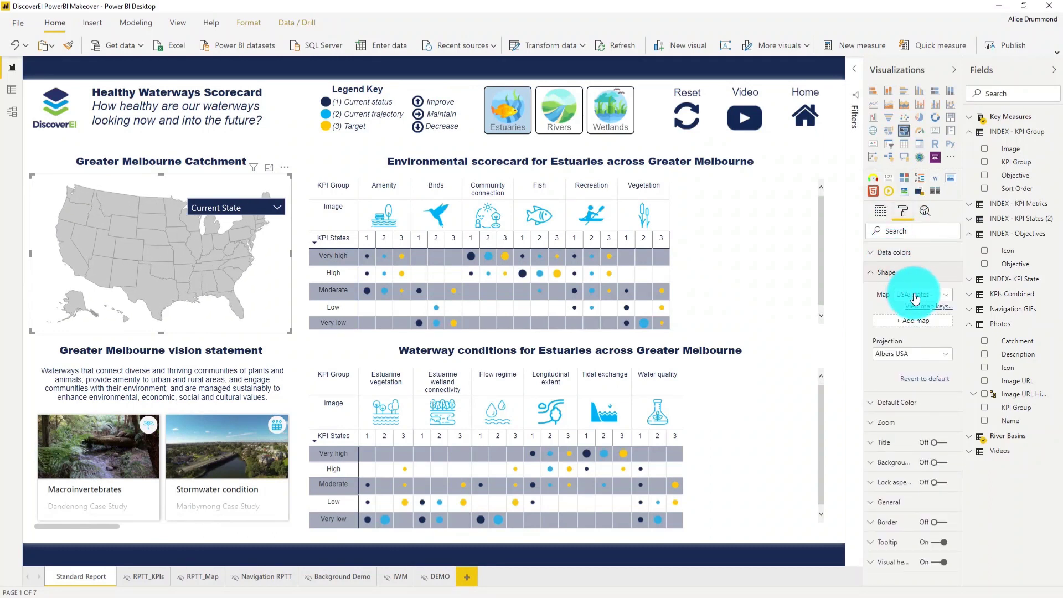
click(914, 296)
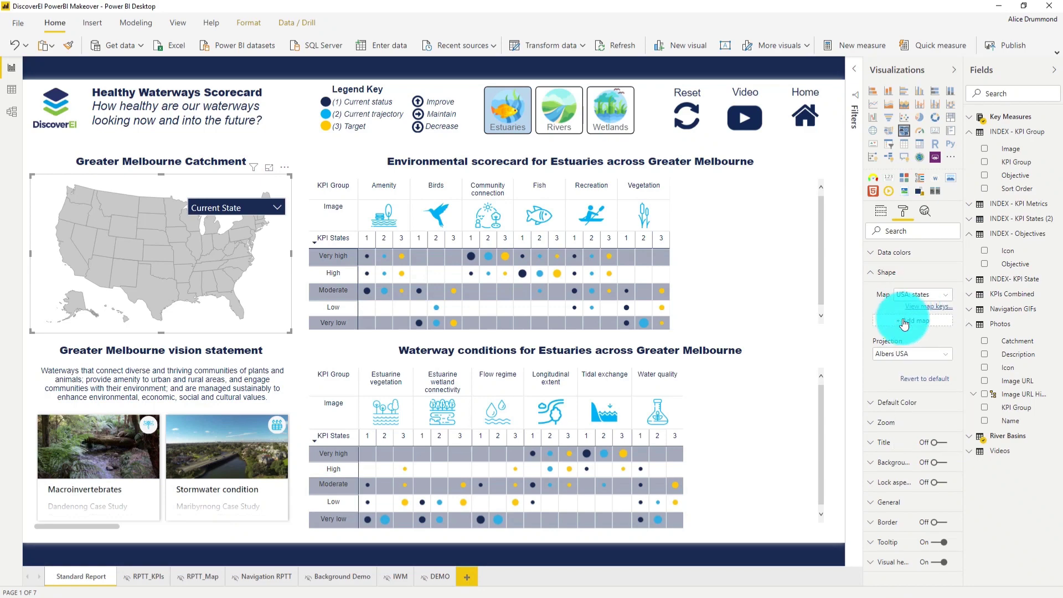
click(903, 323)
click(208, 90)
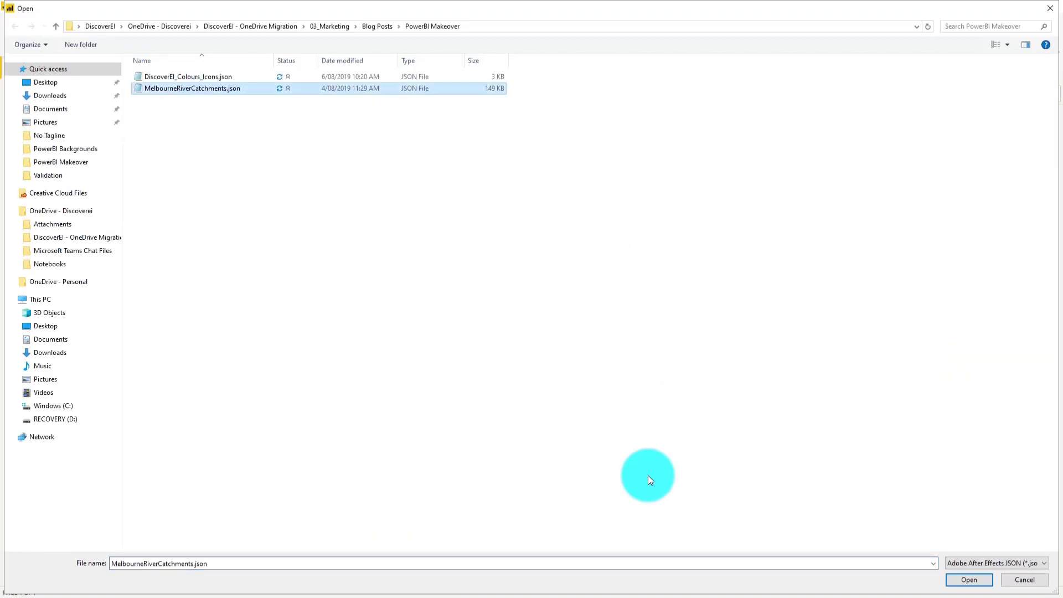
click(954, 574)
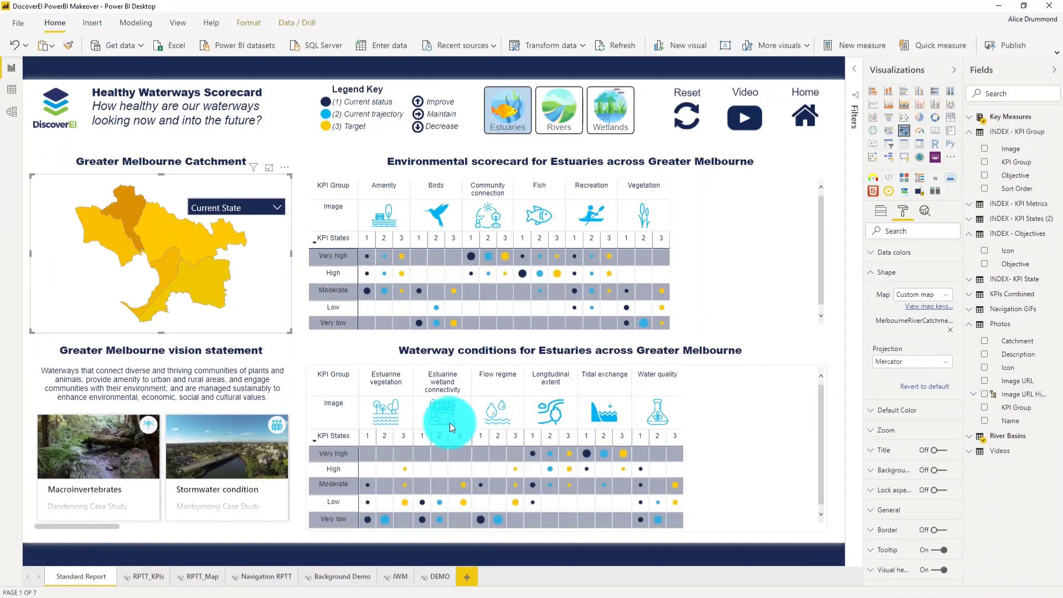
click(210, 278)
click(187, 243)
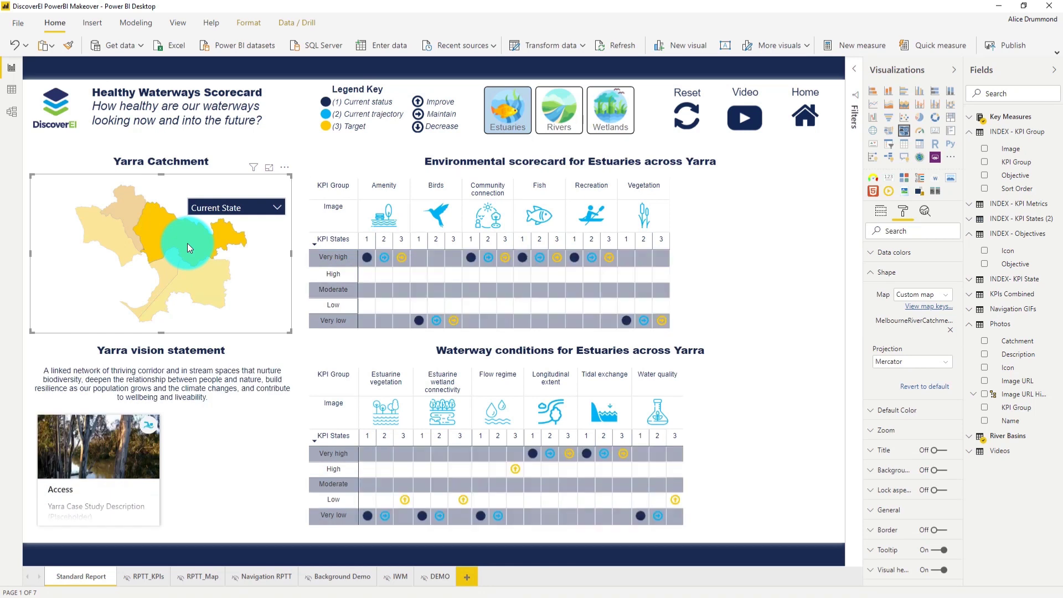
click(131, 217)
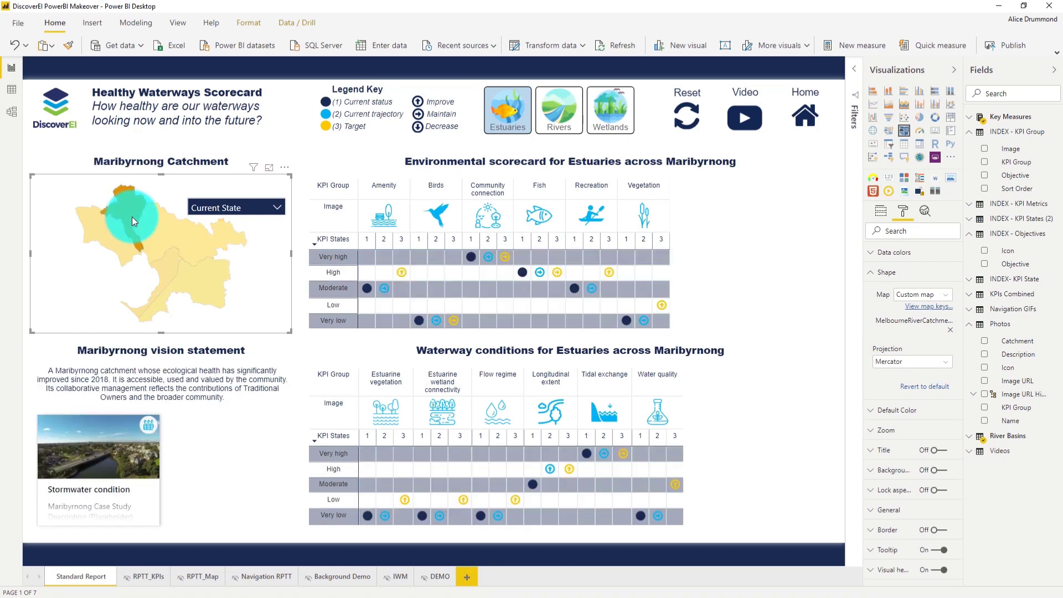
click(157, 194)
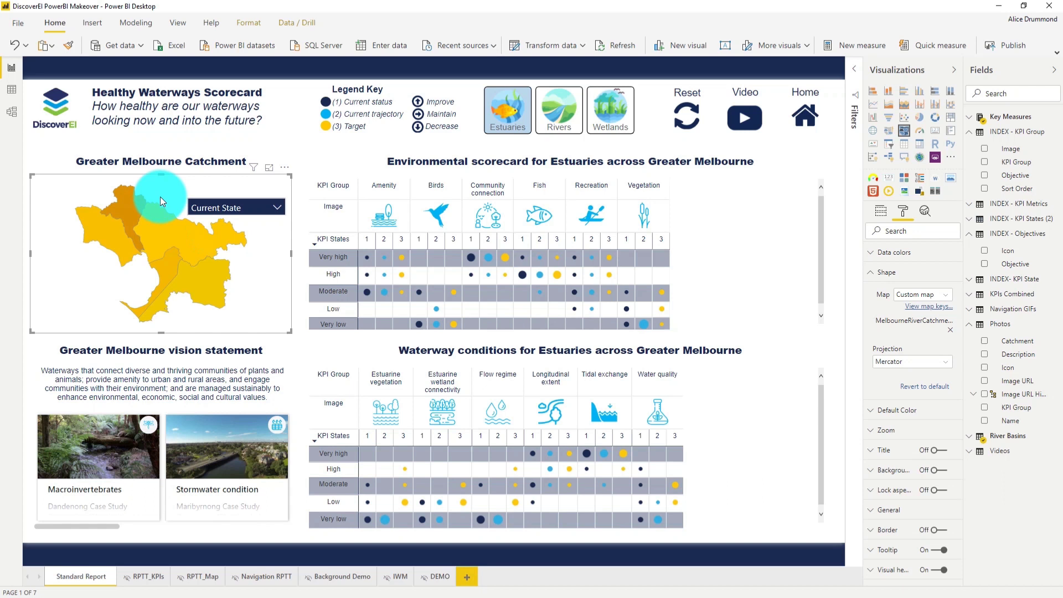
click(495, 391)
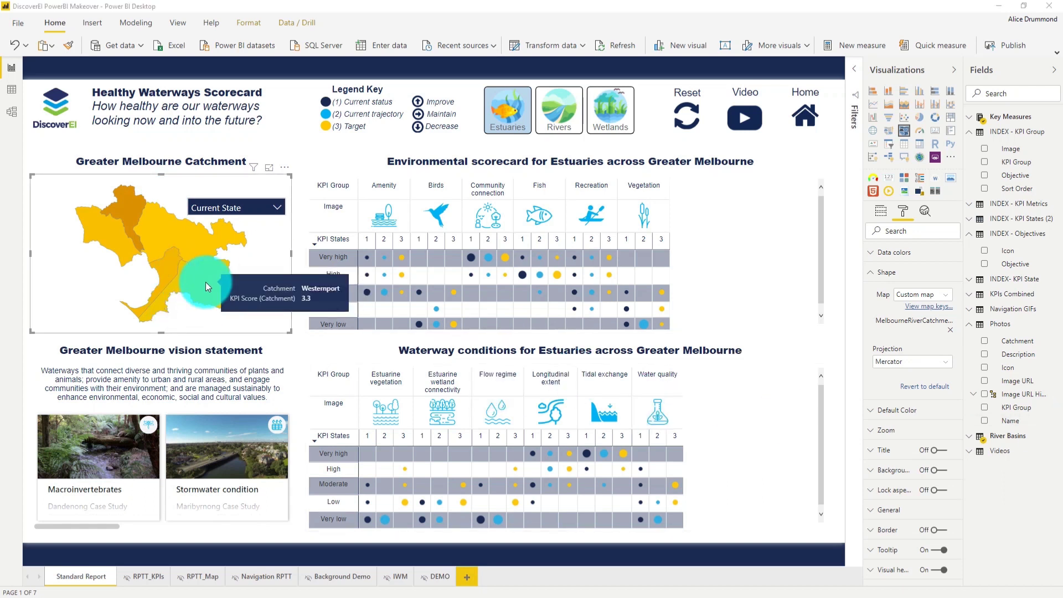
mouse_move(188, 240)
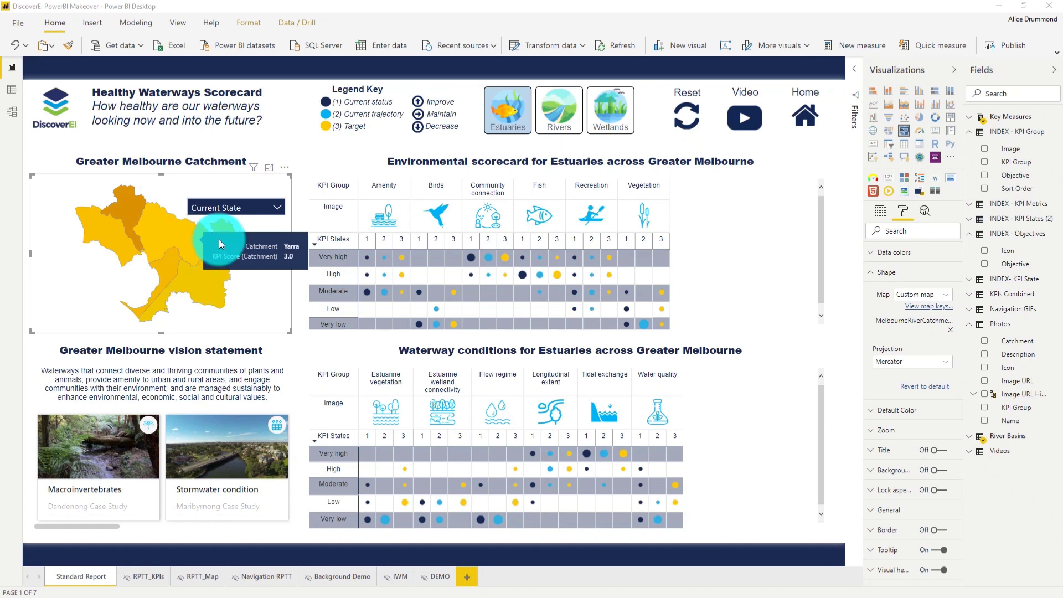
mouse_move(366, 290)
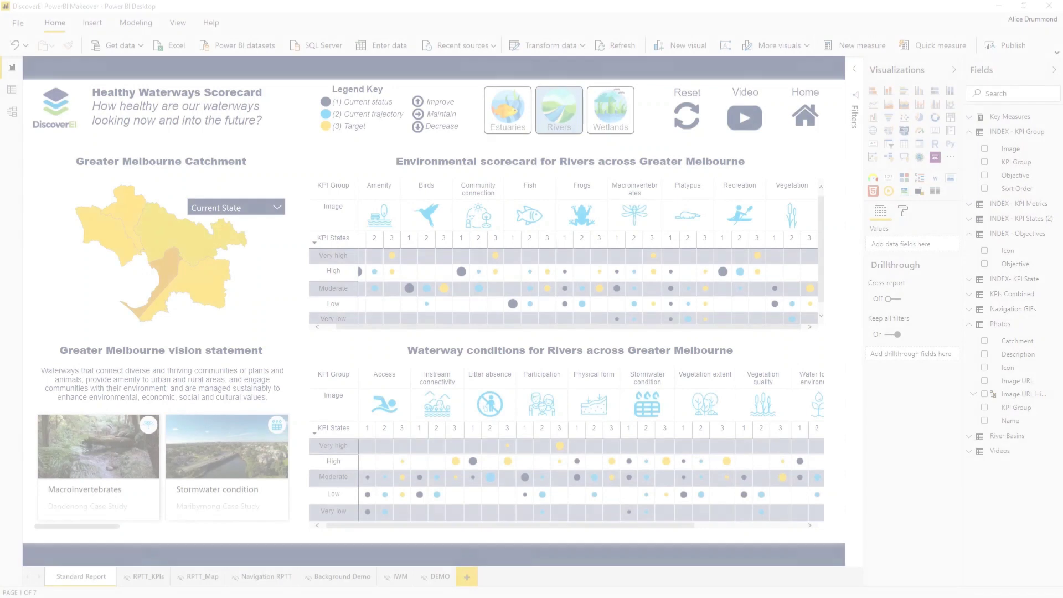
click(374, 104)
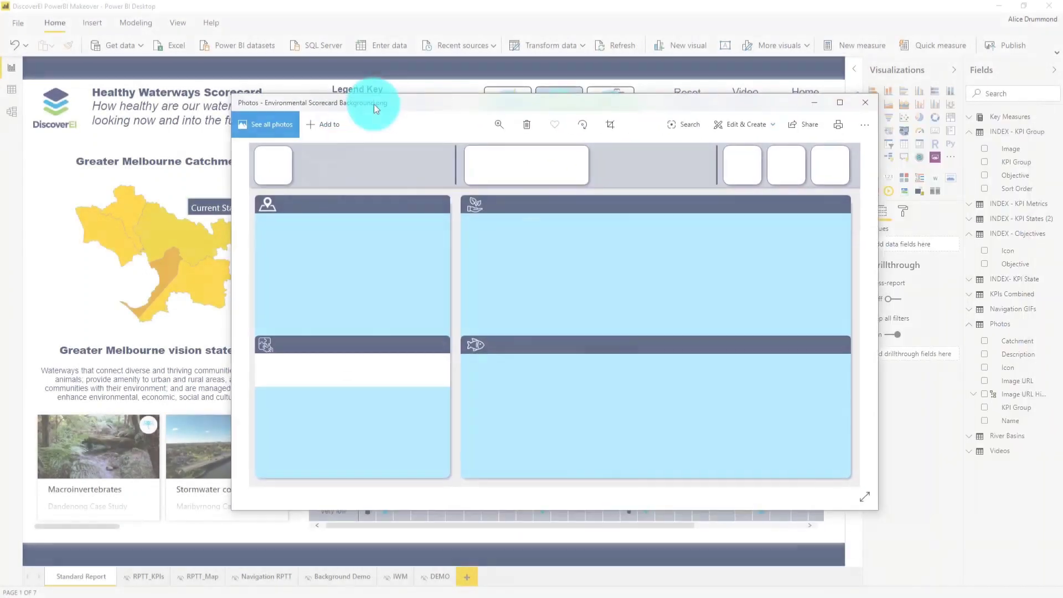
double_click(409, 103)
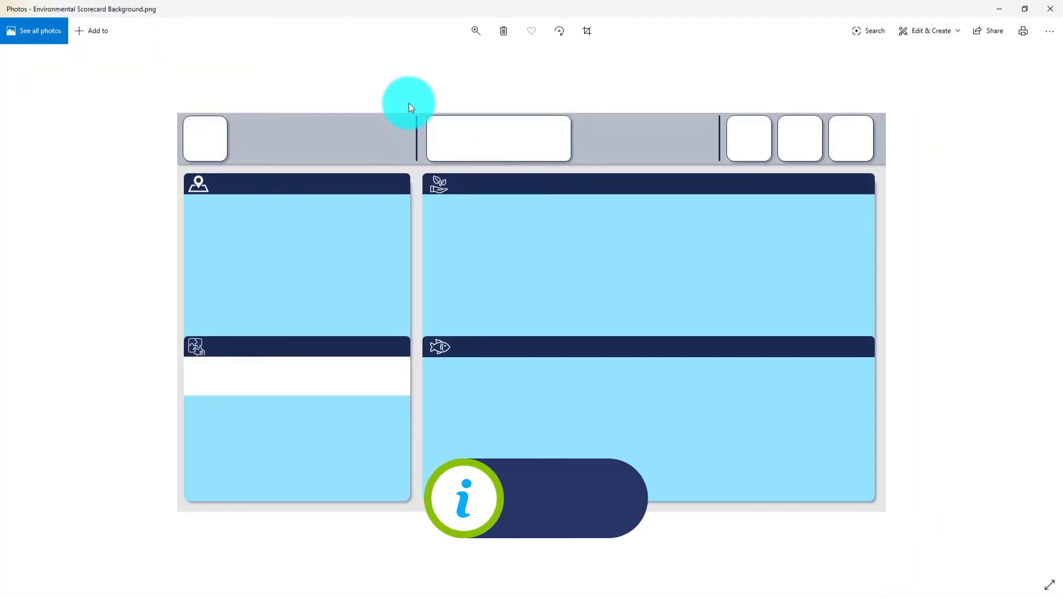
click(1001, 10)
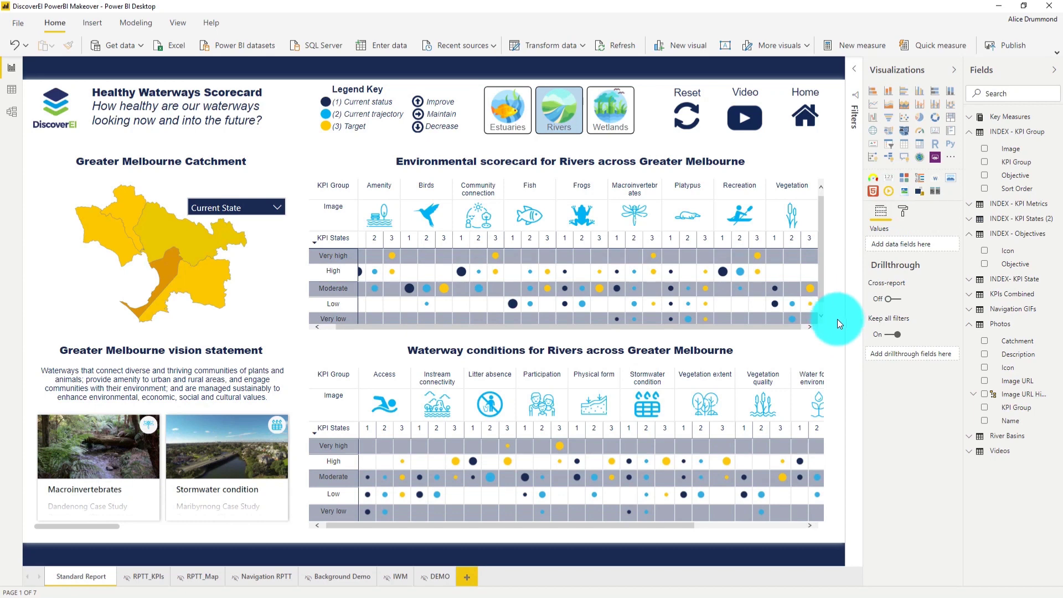
Set Environmental Scorecard Background.png as the page background with image fit set to Fit
click(902, 211)
click(916, 288)
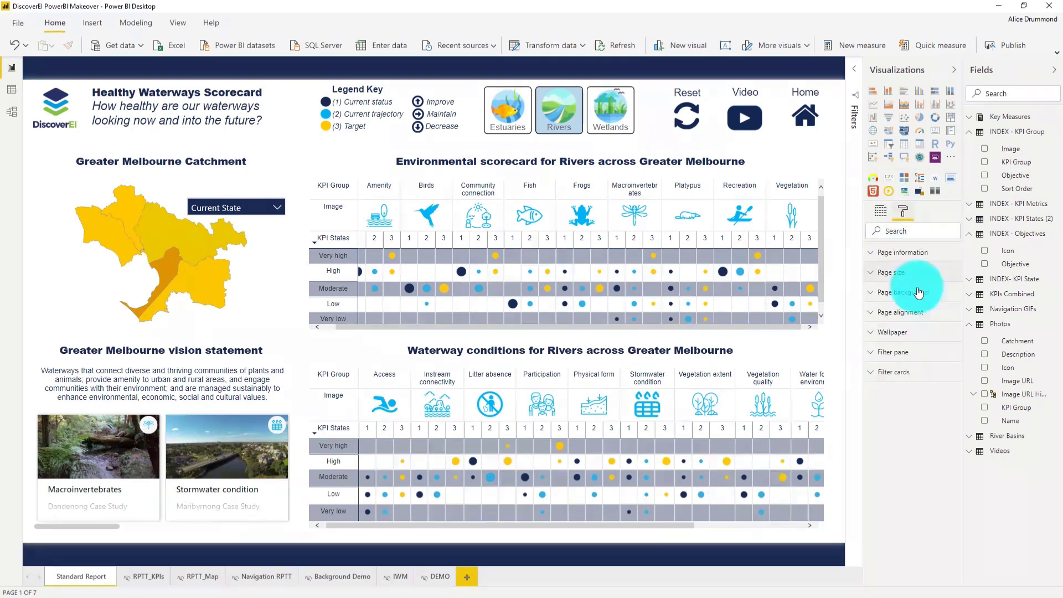
click(907, 387)
click(250, 78)
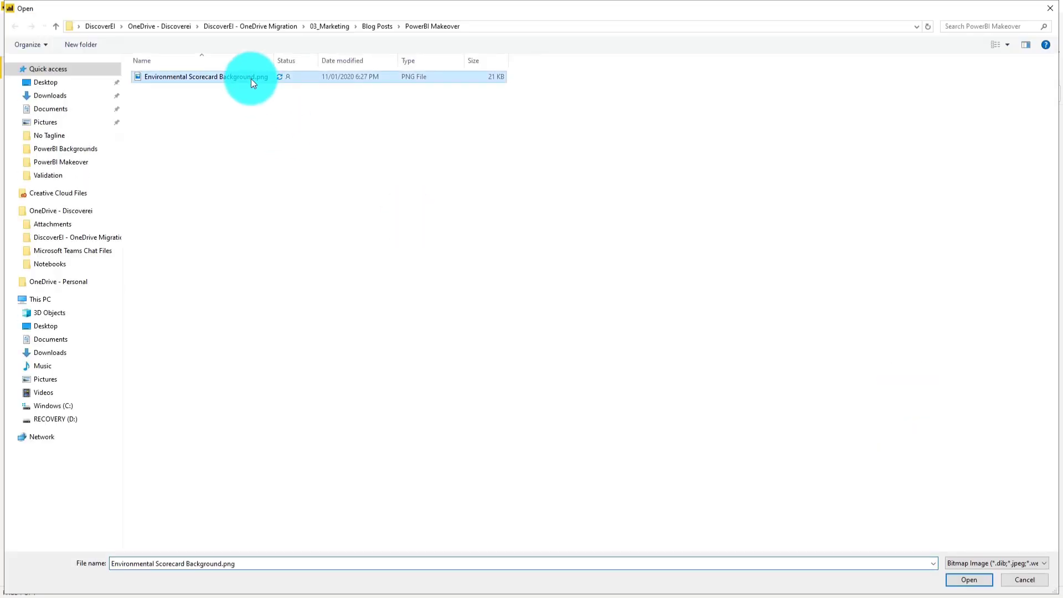
click(968, 579)
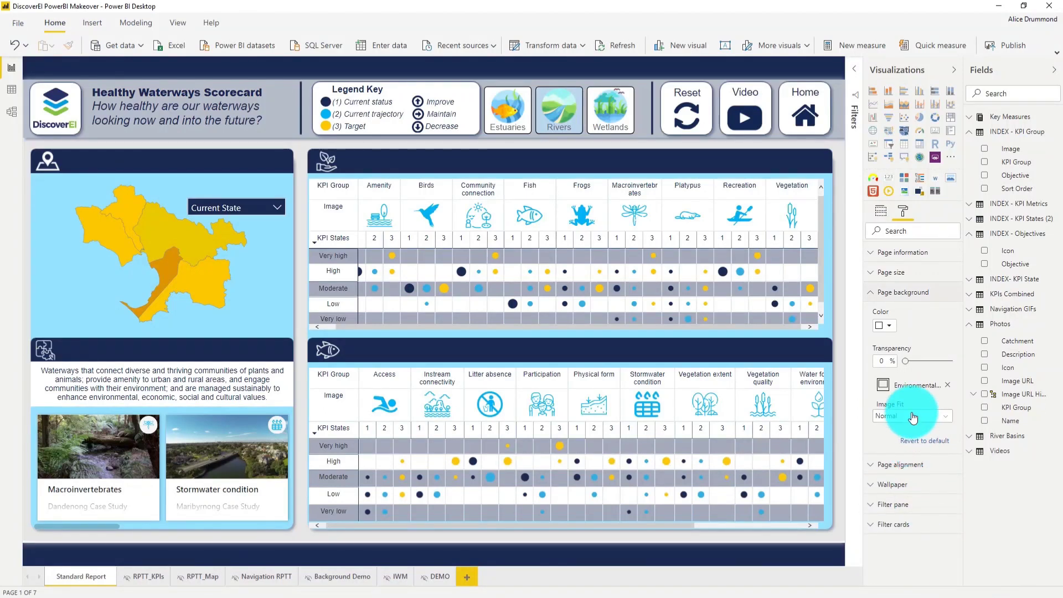
click(908, 441)
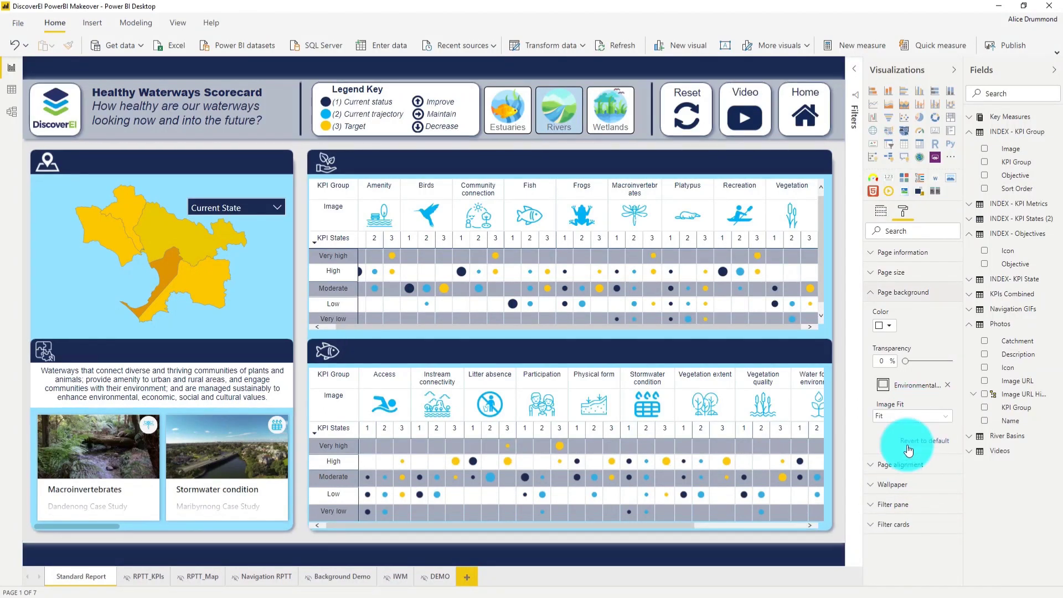
click(690, 351)
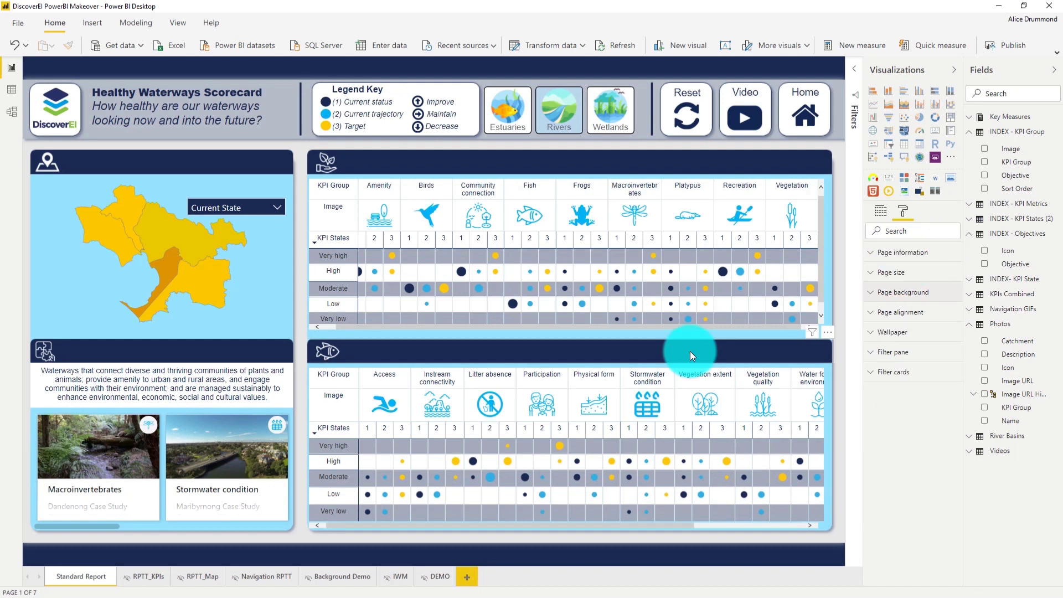
ctrl+click(491, 155)
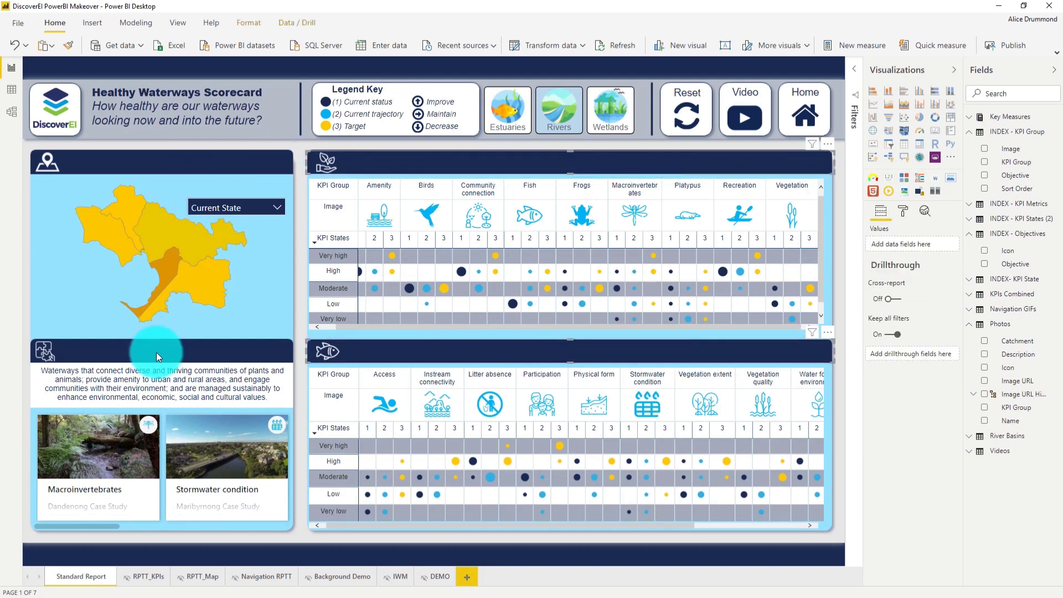
Change the section header cards' data label colour to white
click(903, 212)
click(891, 253)
click(884, 285)
click(871, 311)
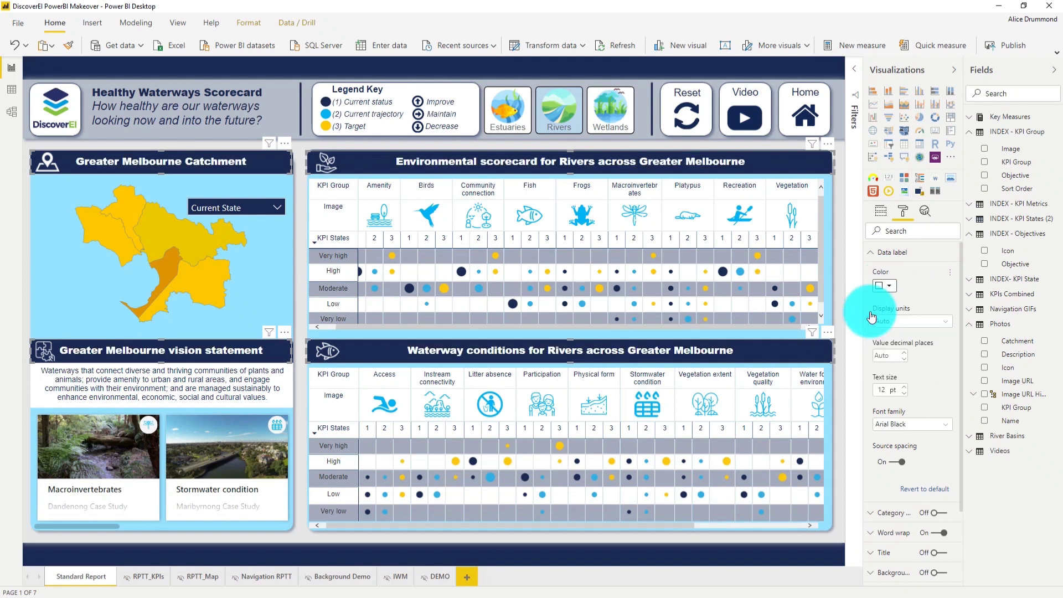
click(446, 544)
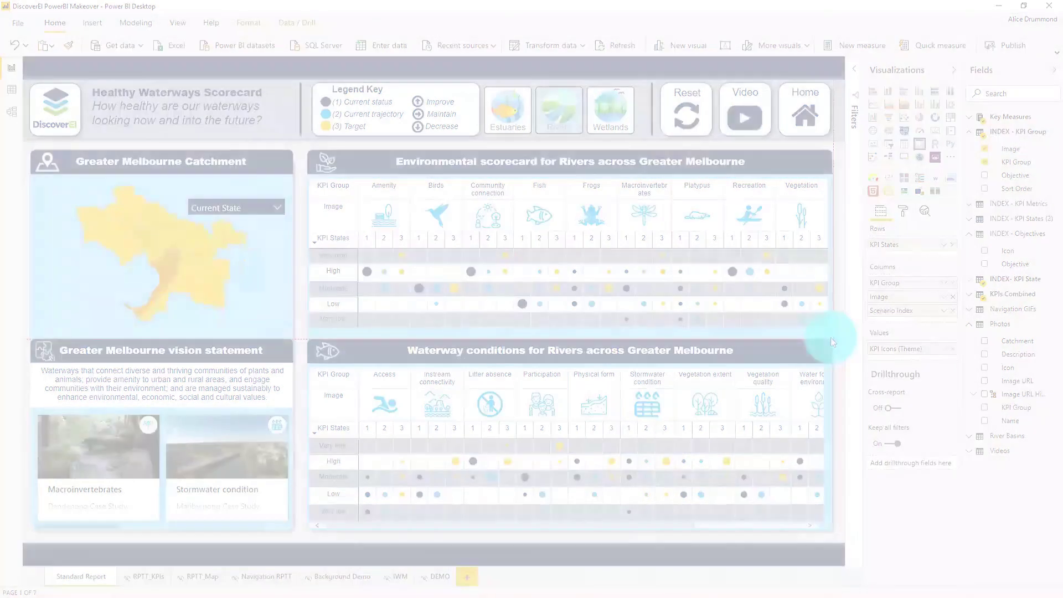
Try the Yarra map filter and the Birds highlight, then switch the scorecard to Estuaries
click(264, 240)
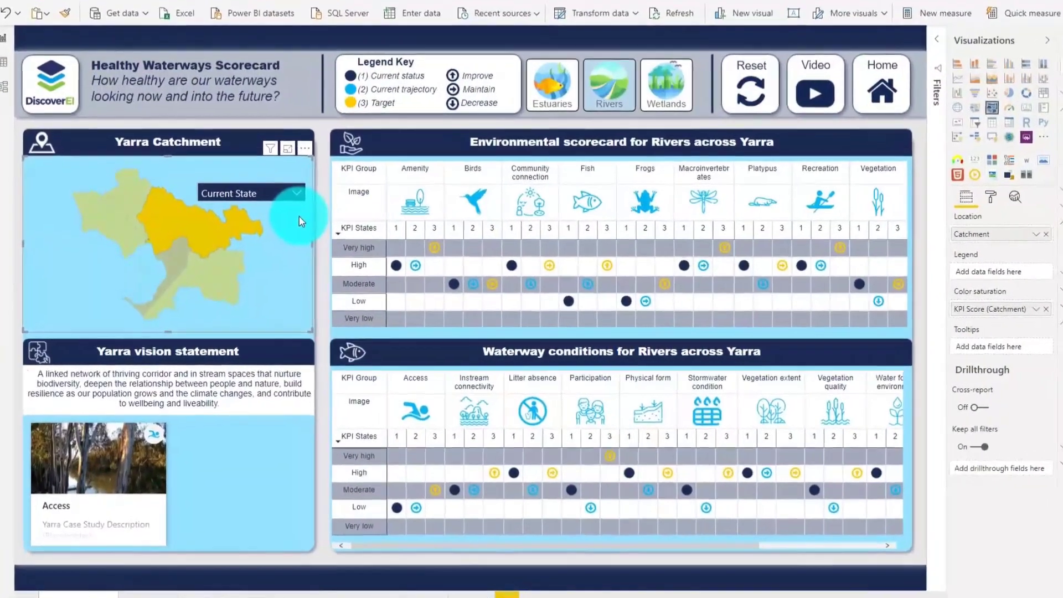
click(274, 225)
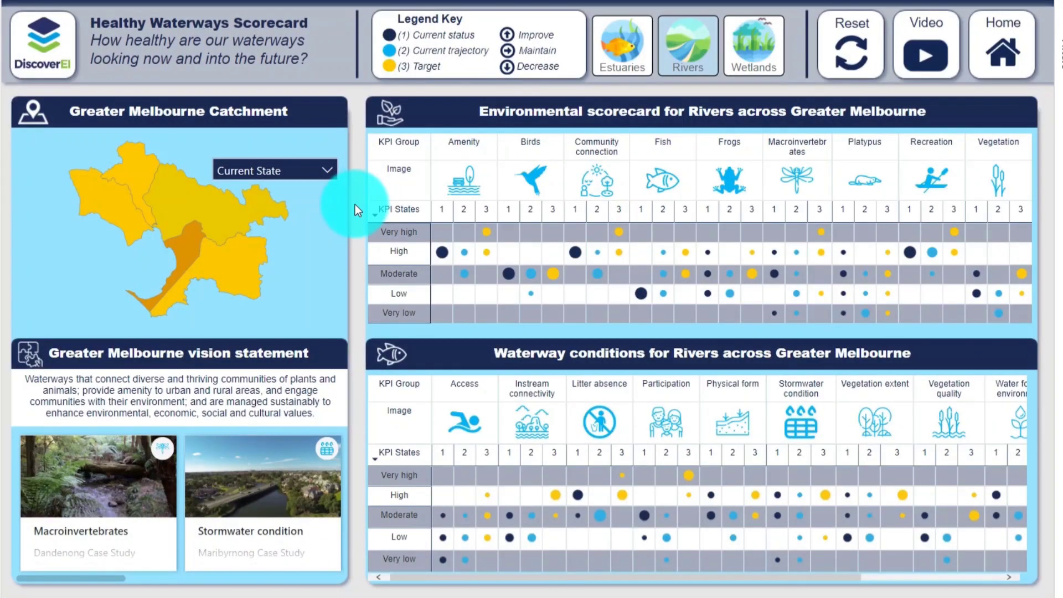
click(530, 145)
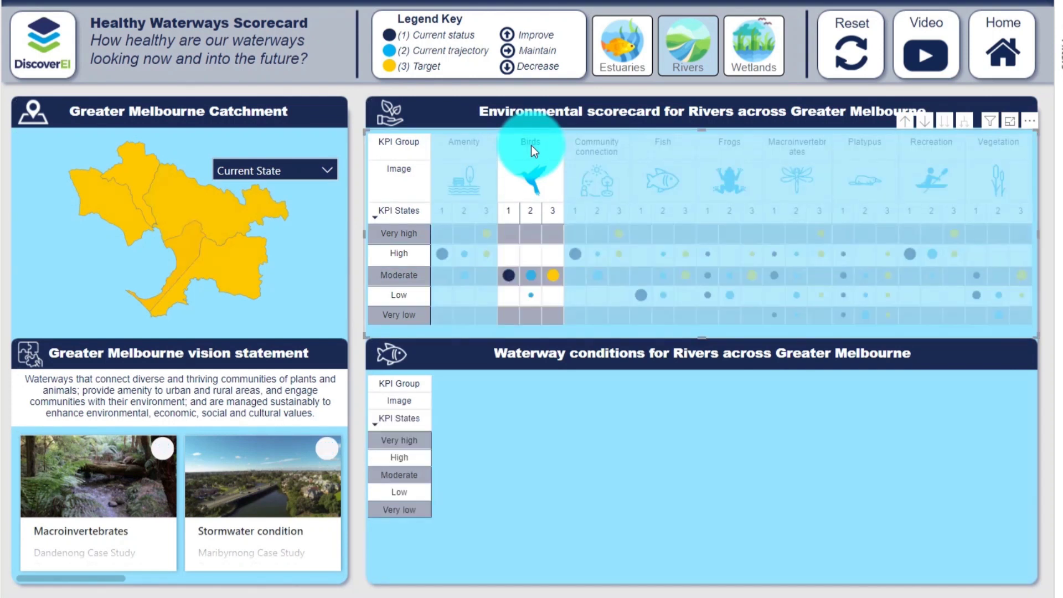
click(530, 145)
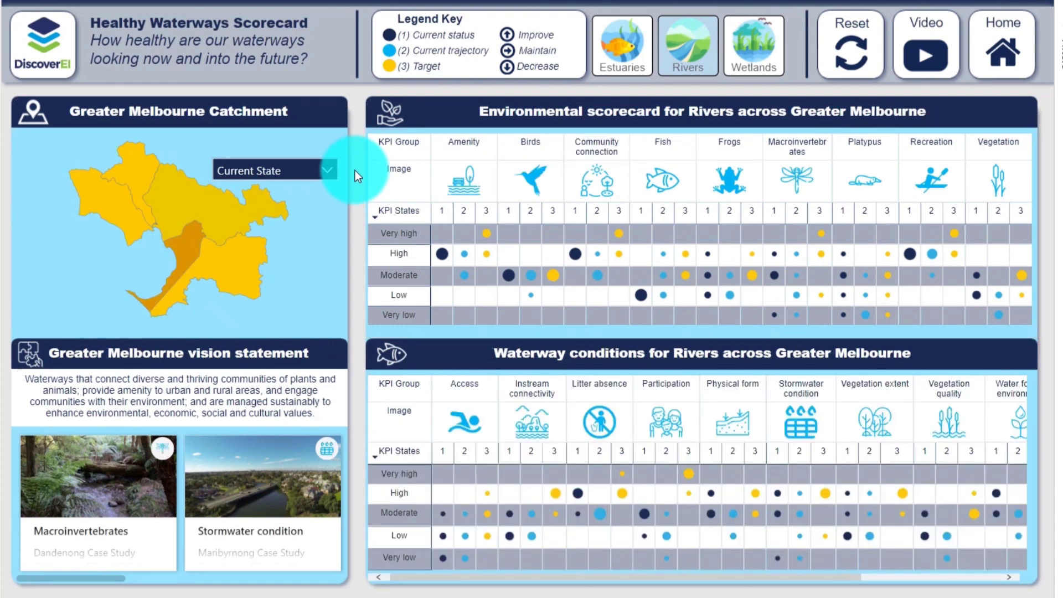
click(763, 68)
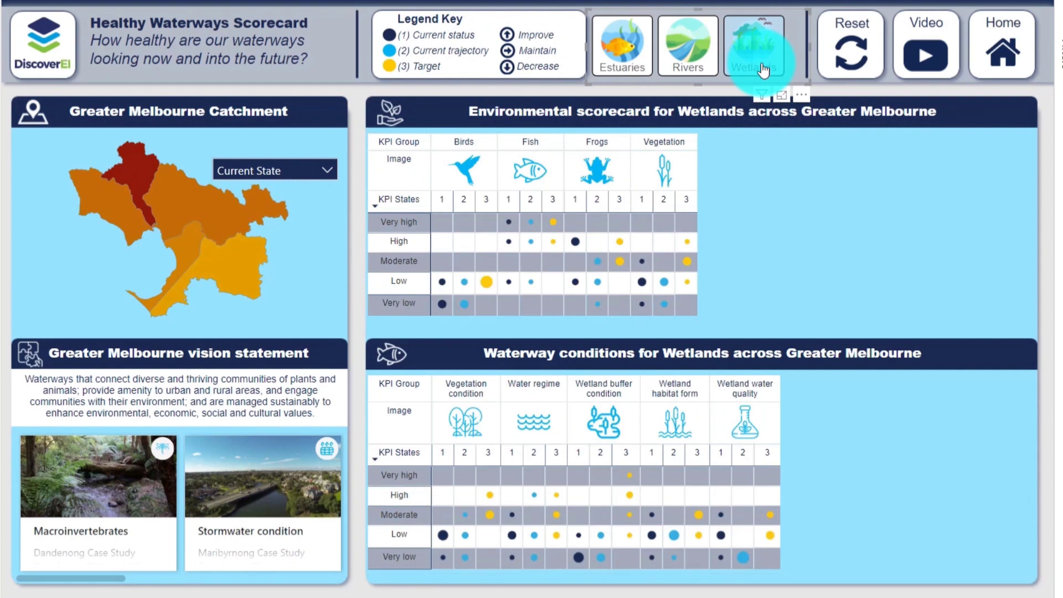
click(623, 71)
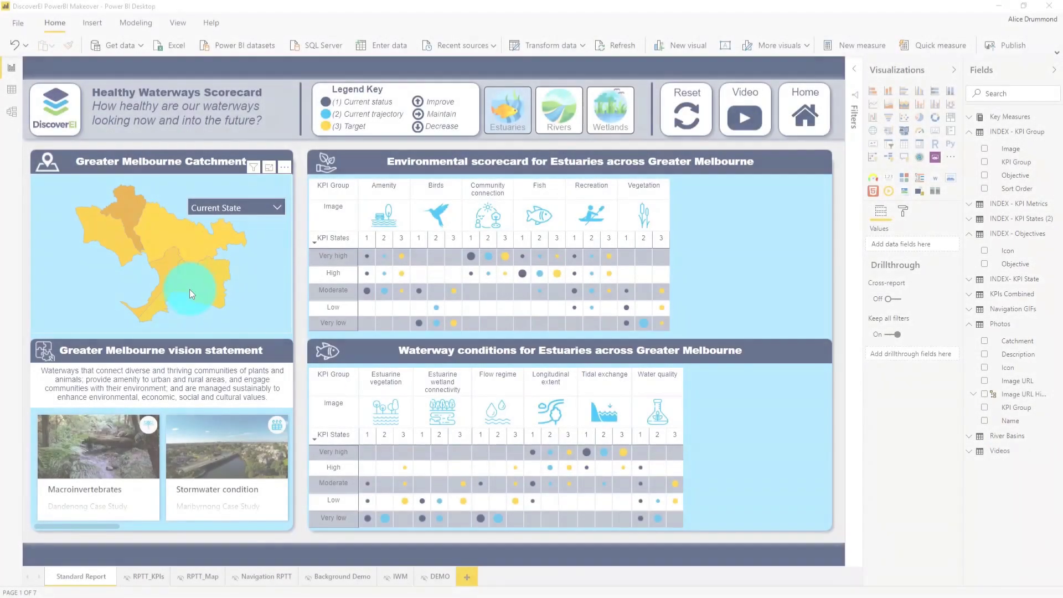
Preview the RPTT_Map and RPTT_KPIs tooltip pages, then return to Standard Report
mouse_move(192, 287)
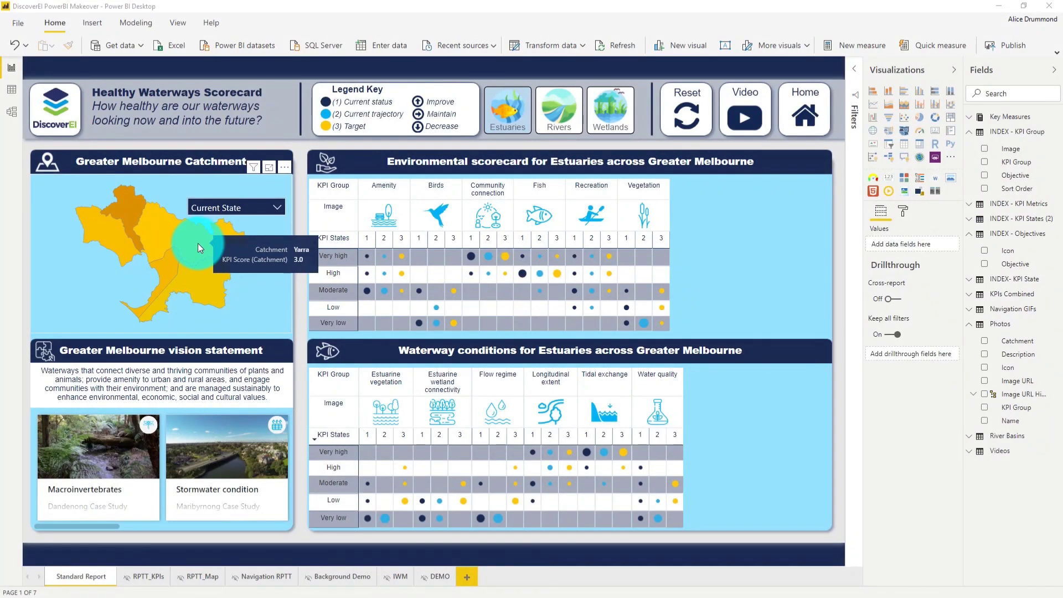
mouse_move(370, 293)
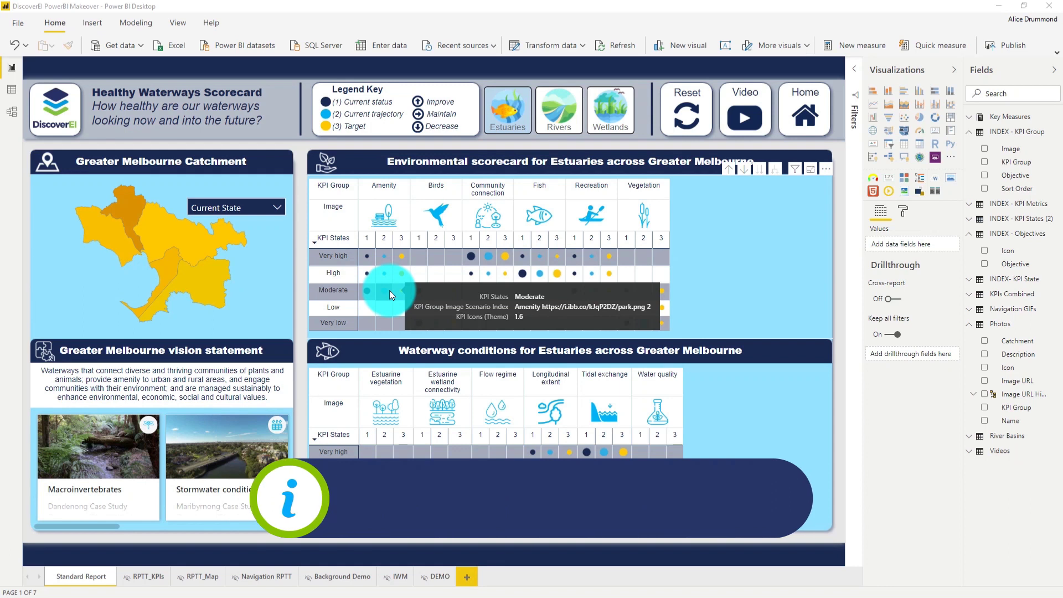
click(192, 579)
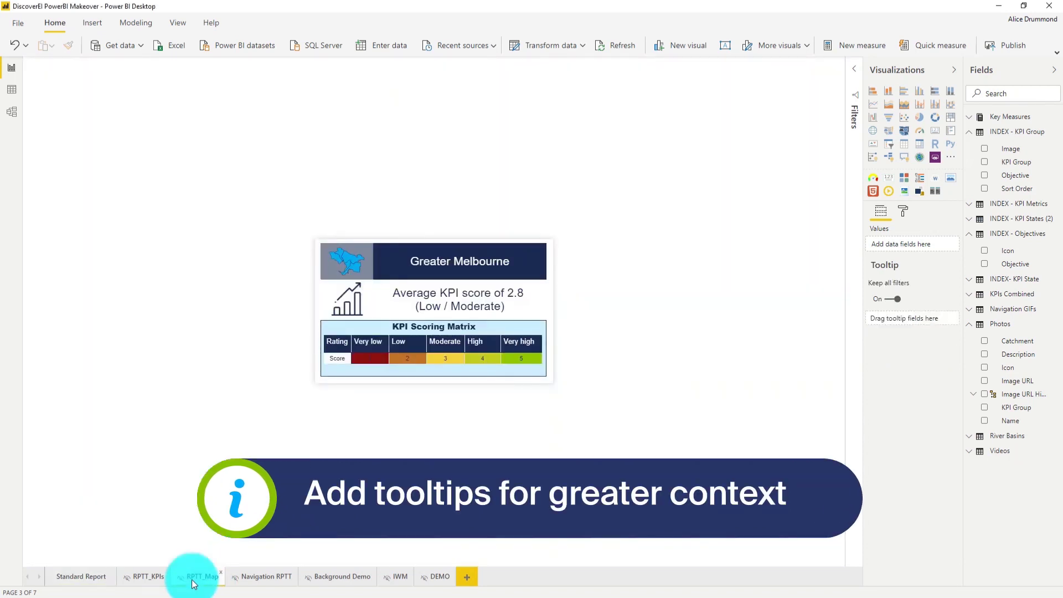
click(140, 577)
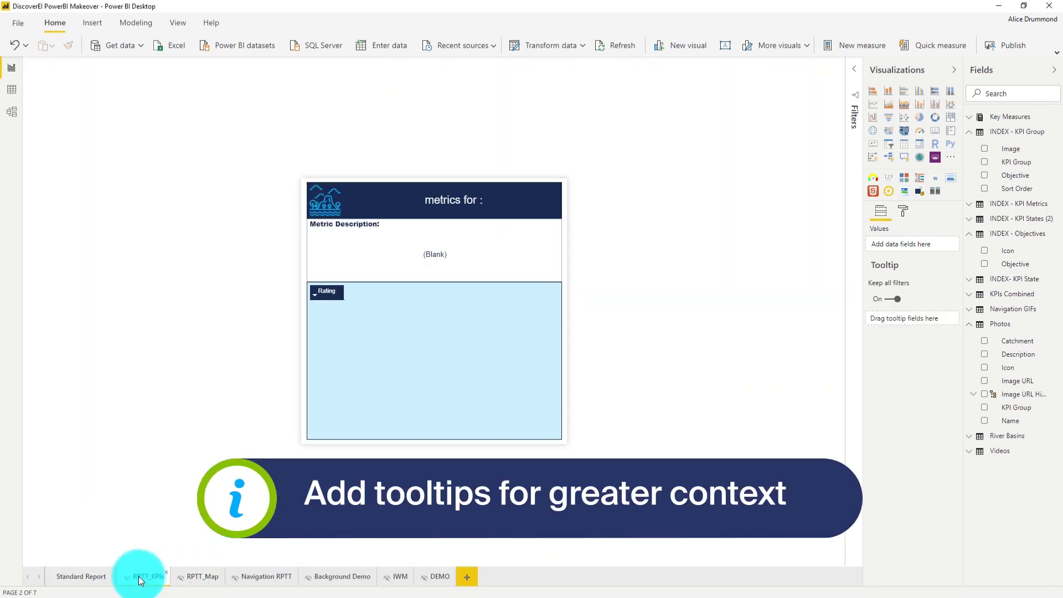
click(79, 577)
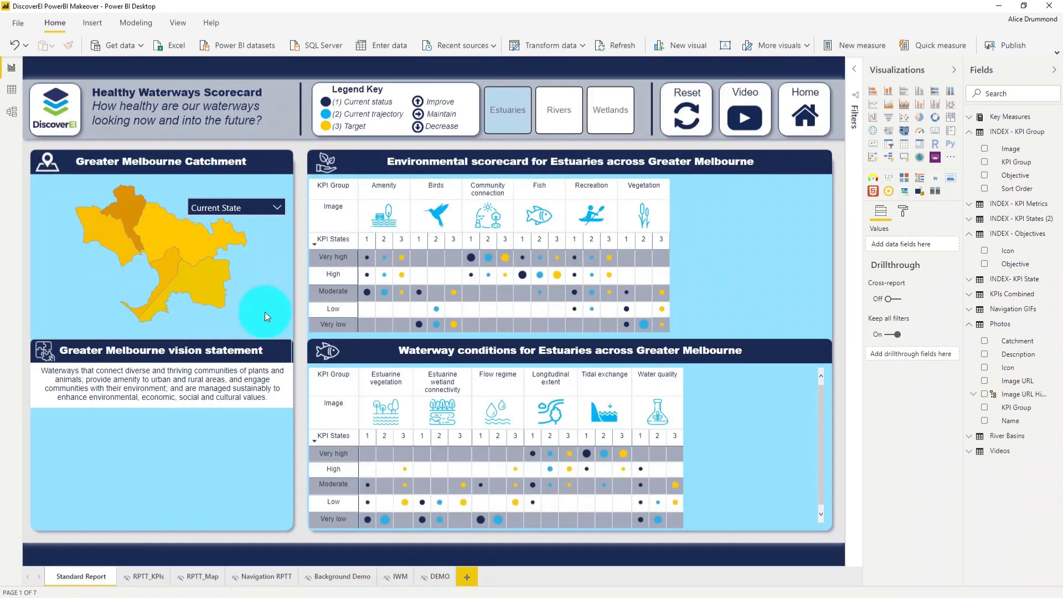
Set the catchment map's tooltip to the RPTT_Map report page
click(270, 290)
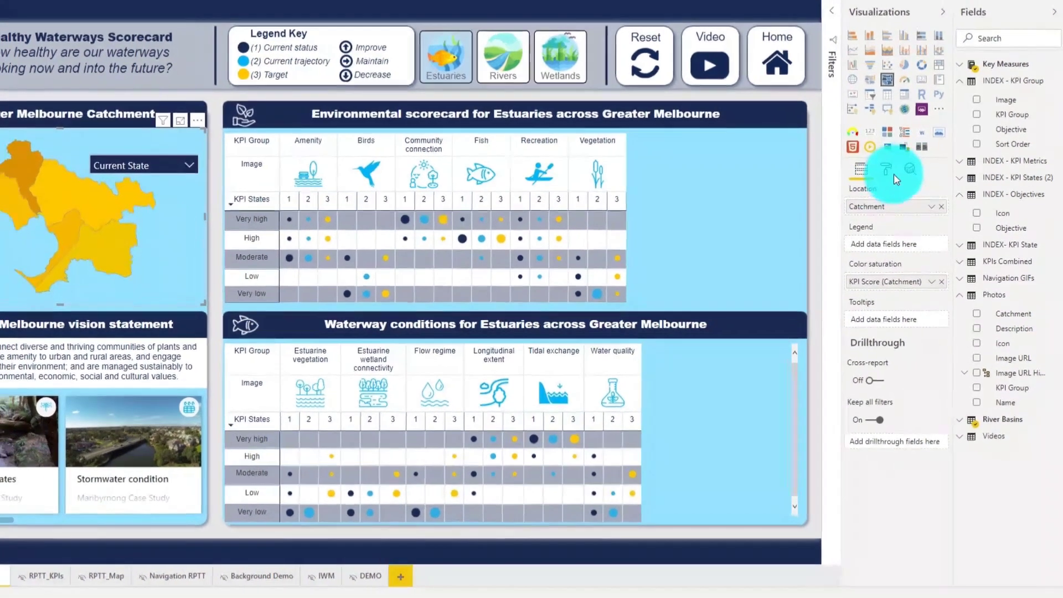
click(893, 173)
click(868, 415)
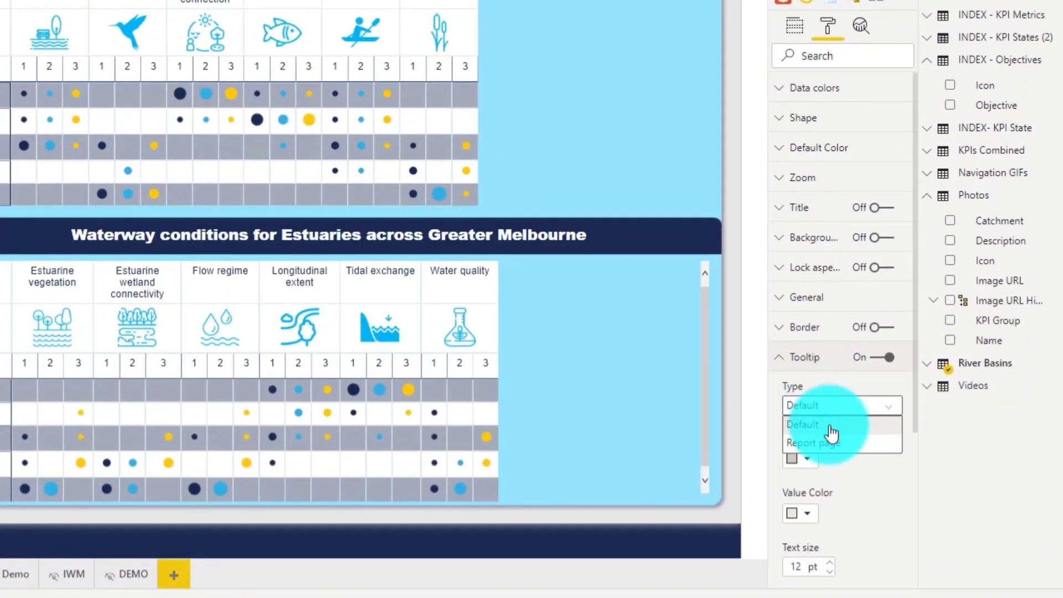
click(832, 443)
click(854, 457)
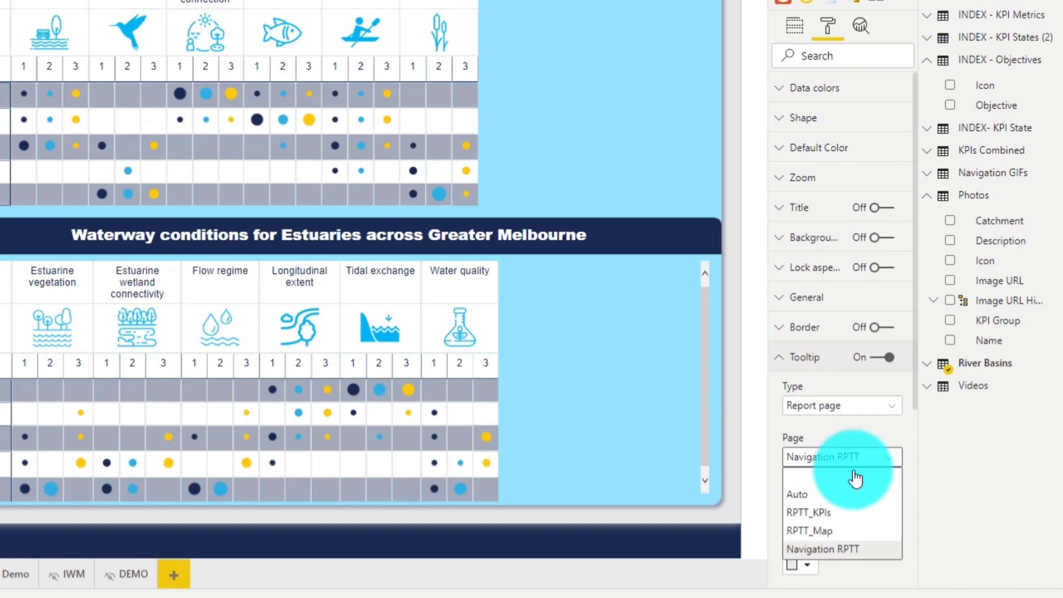
click(850, 529)
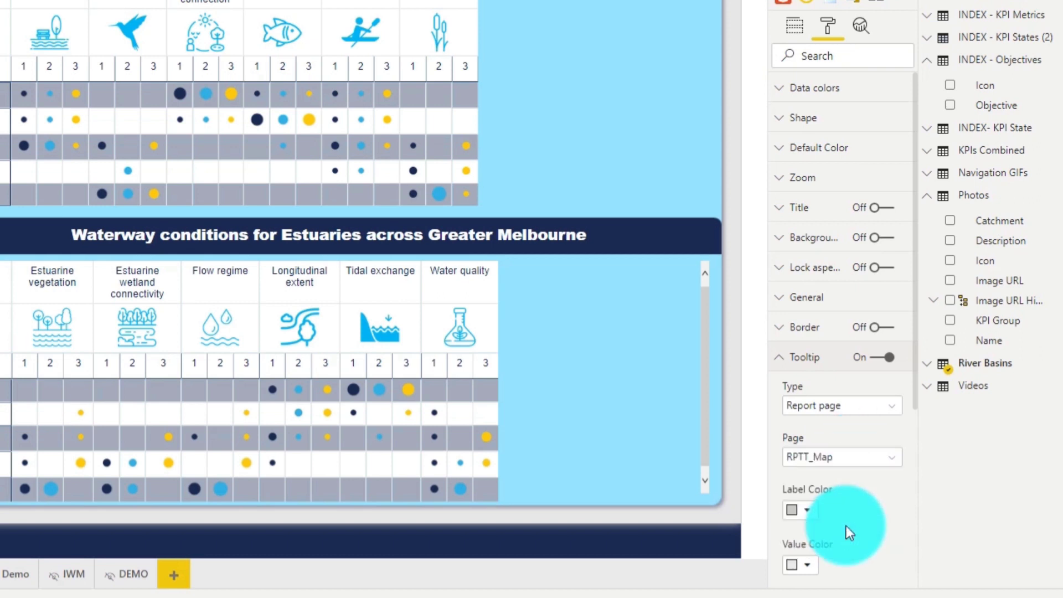
Set both scorecard matrices' tooltips to the RPTT_KPIs report page
click(567, 98)
scroll(821, 476, down, 5)
click(825, 389)
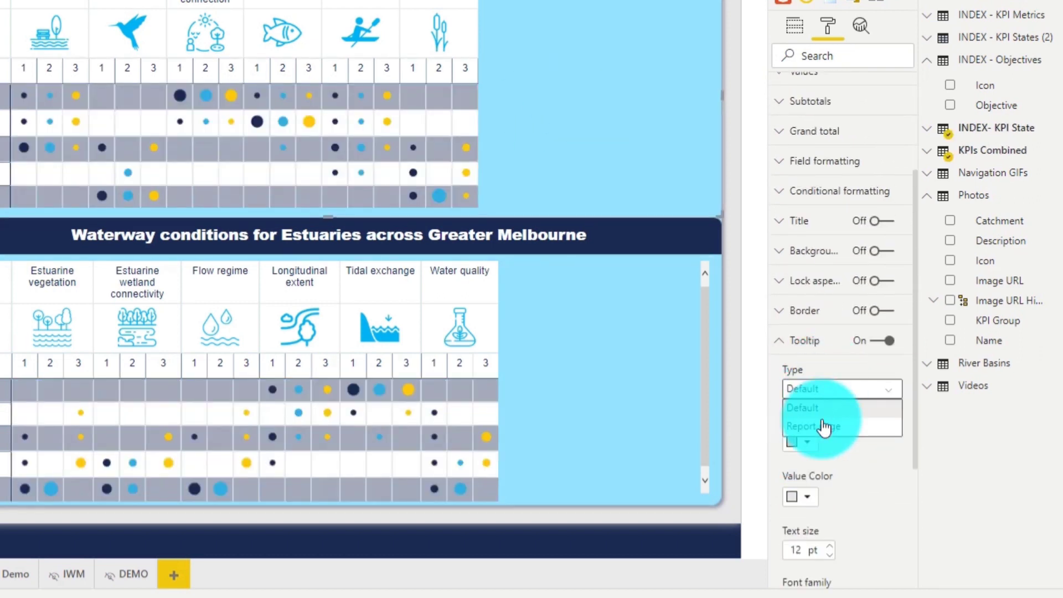
click(842, 390)
click(839, 441)
click(852, 445)
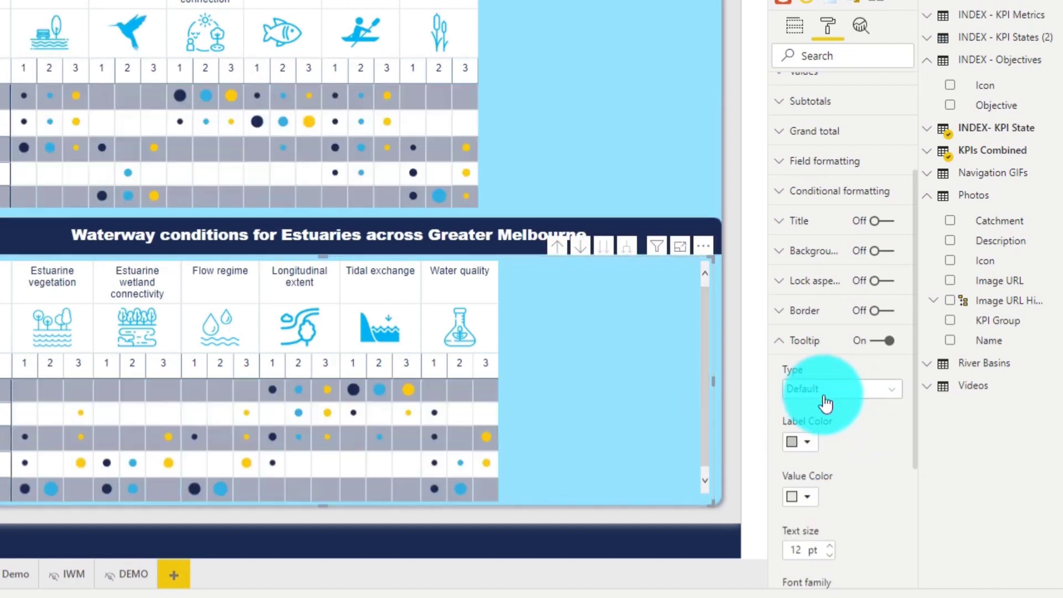
click(835, 390)
click(818, 431)
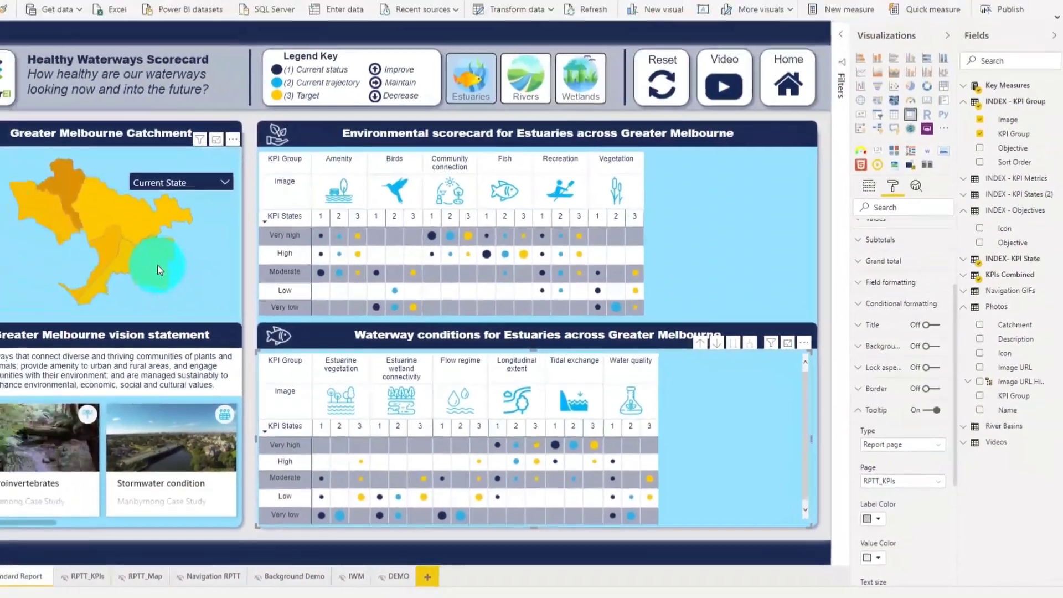
mouse_move(214, 285)
mouse_move(212, 240)
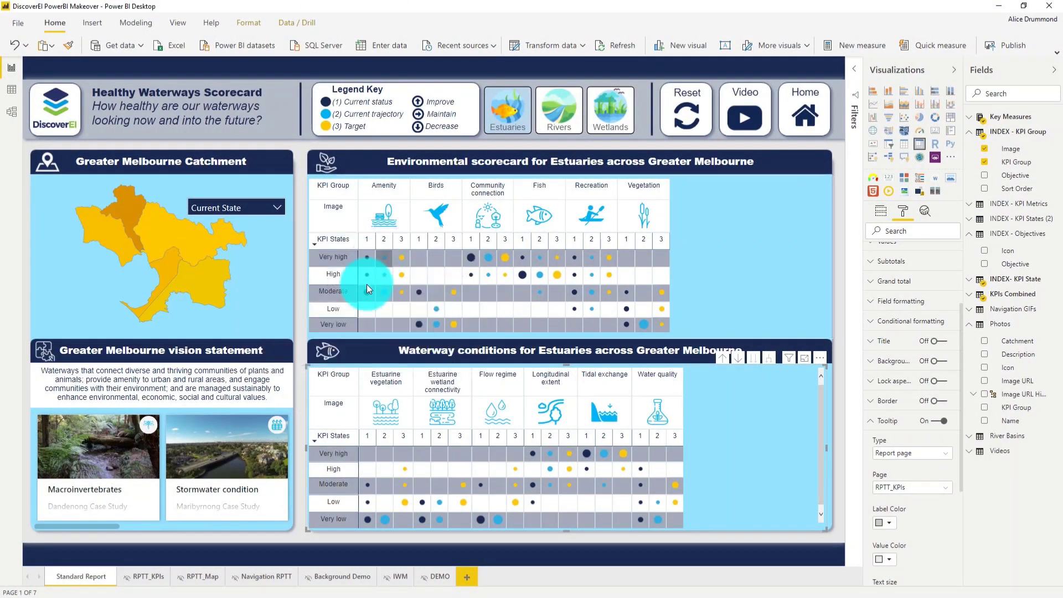
Check the matrix report-page tooltips, then view the Navigation RPTT help page
mouse_move(364, 290)
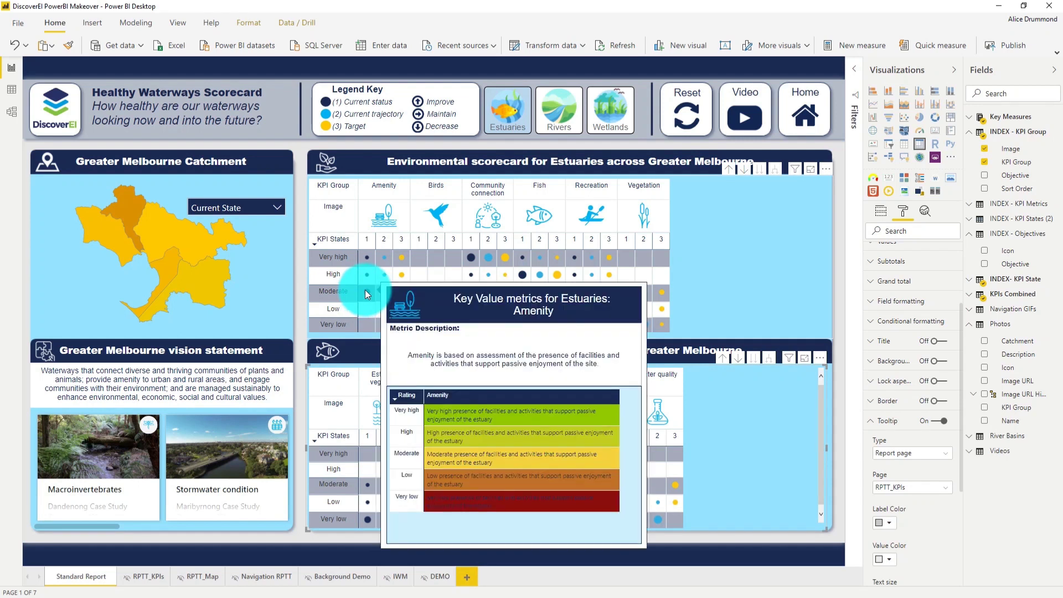
mouse_move(468, 255)
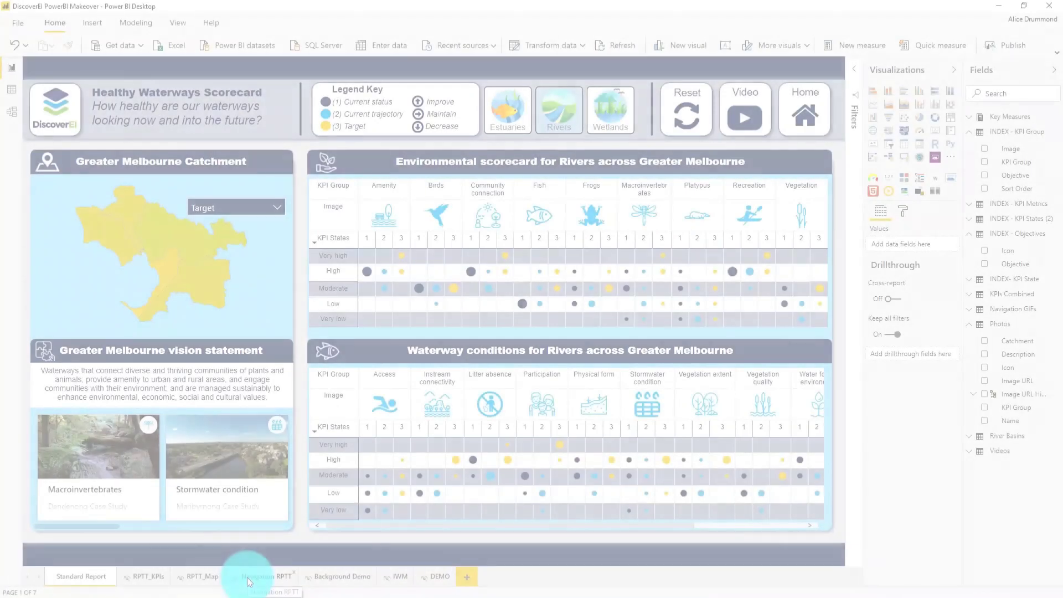
click(248, 579)
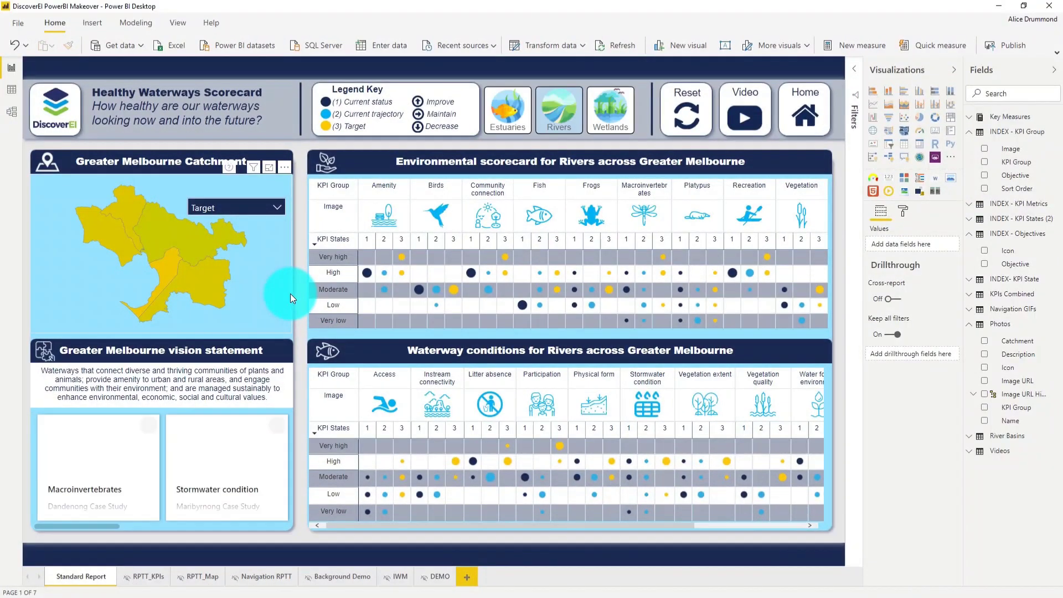
Collapse the map's Tooltip settings and enable a visual header tooltip using Navigation RPTT
click(889, 432)
scroll(889, 451, down, 5)
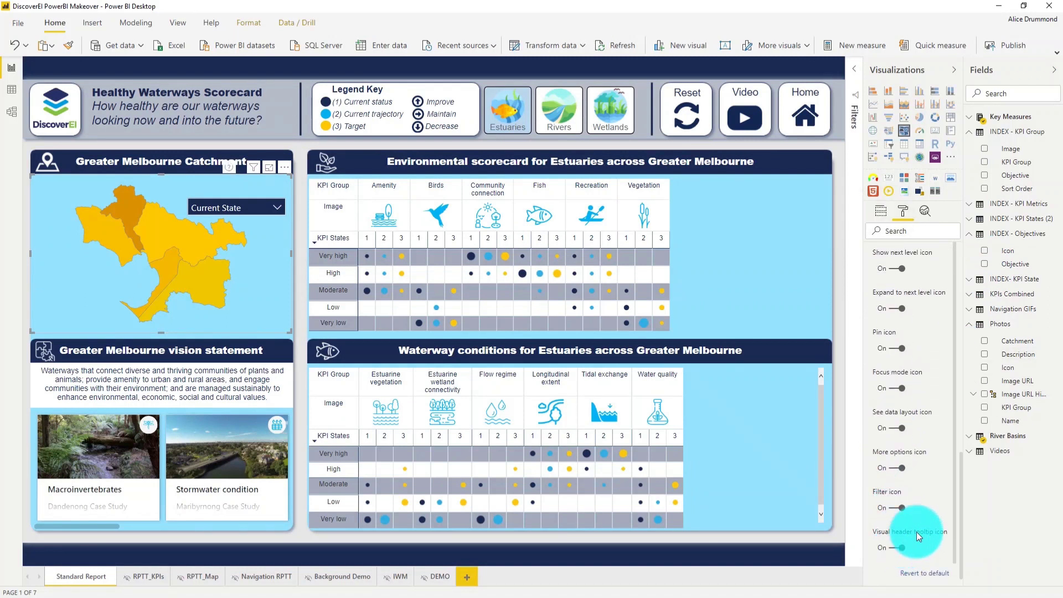
scroll(916, 528, down, 3)
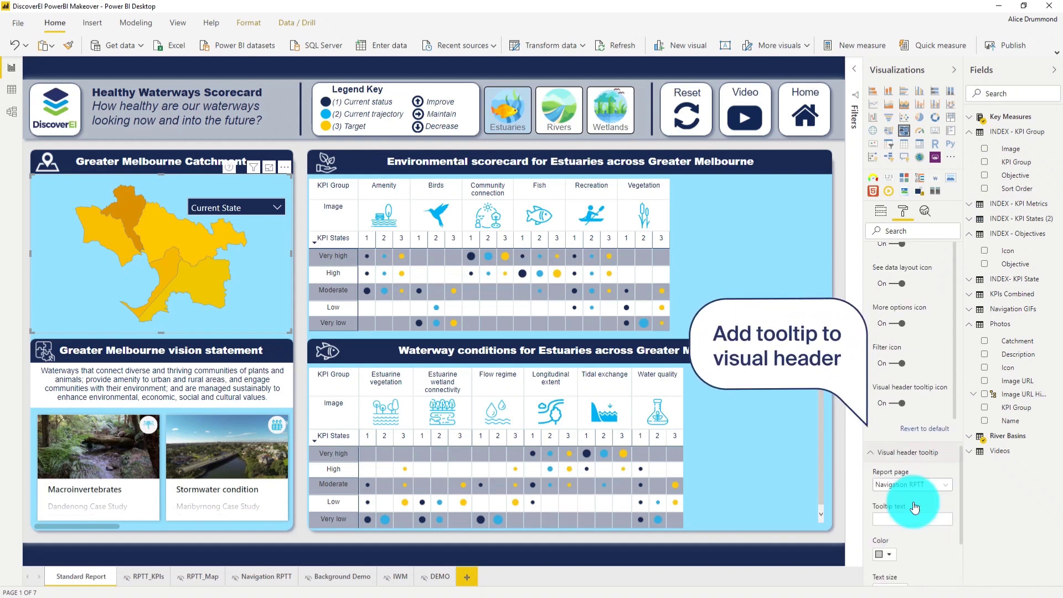
scroll(914, 508, down, 1)
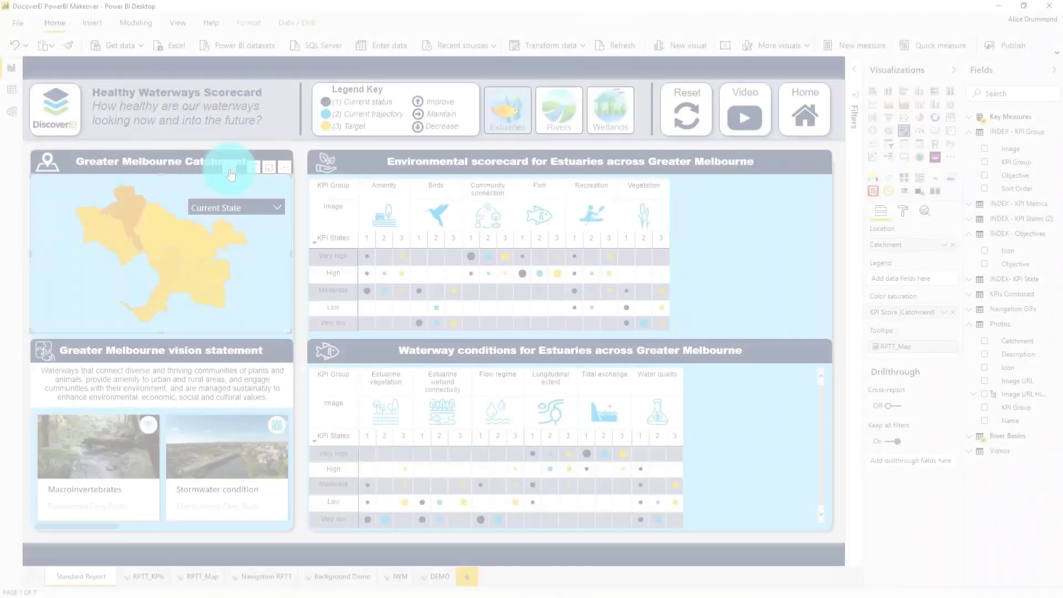
mouse_move(229, 170)
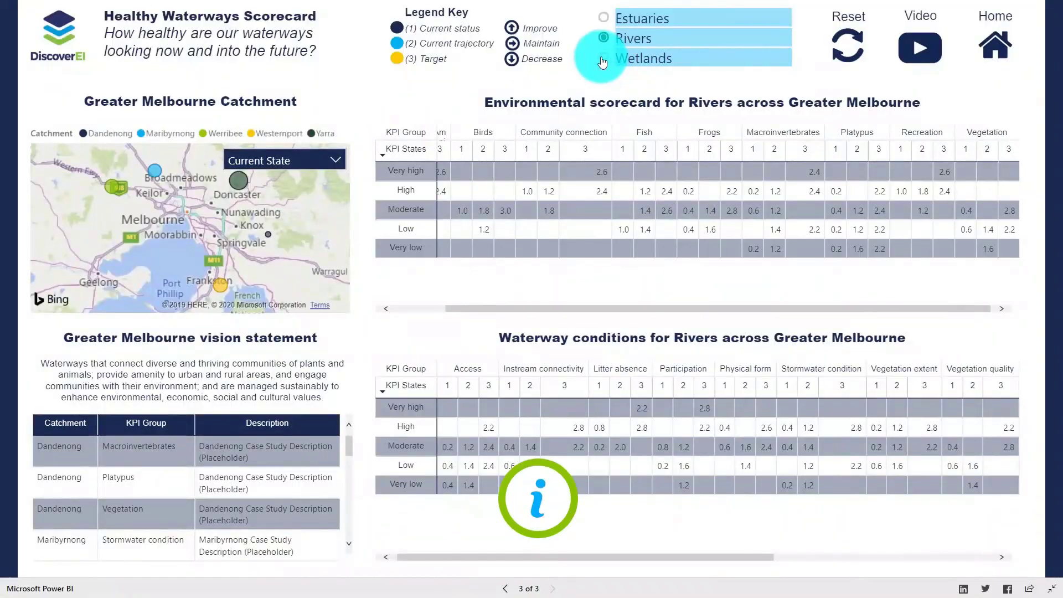
Show Wetlands filtered to the Dandenong catchment in both original and redesigned published scorecards
click(603, 63)
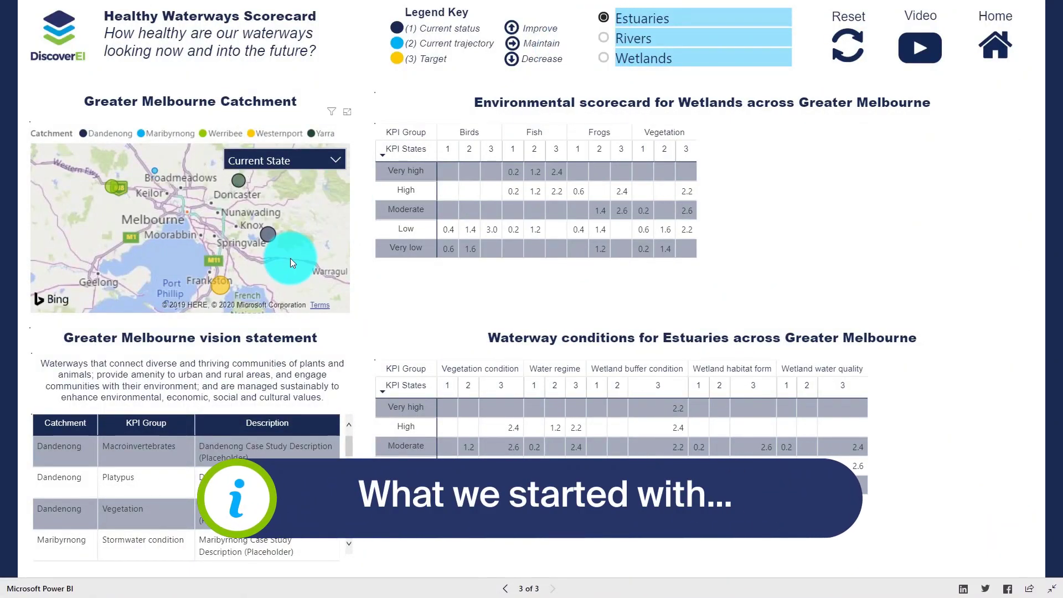
click(268, 235)
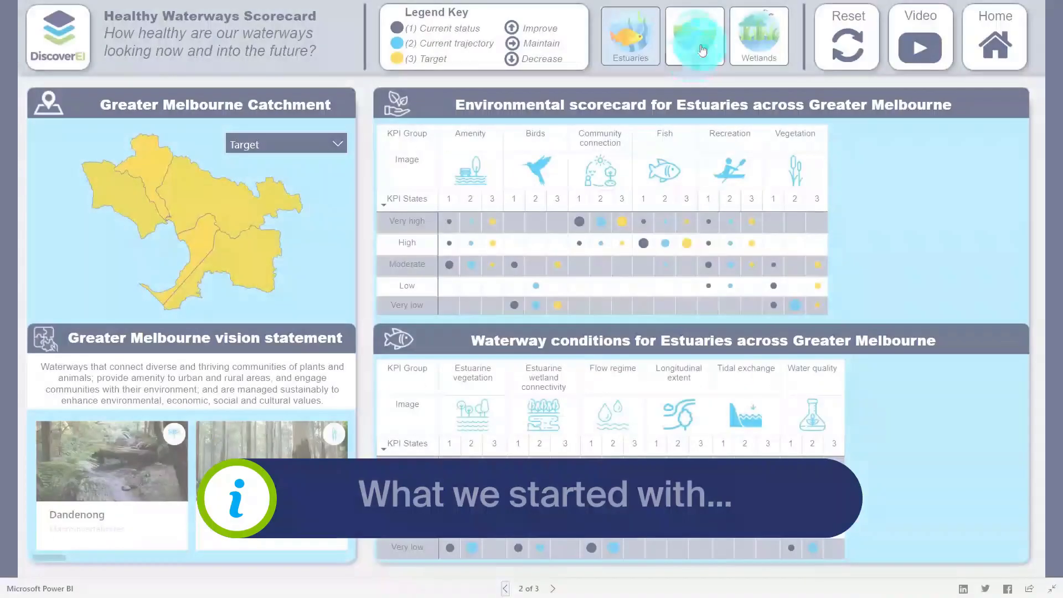
click(702, 50)
click(753, 48)
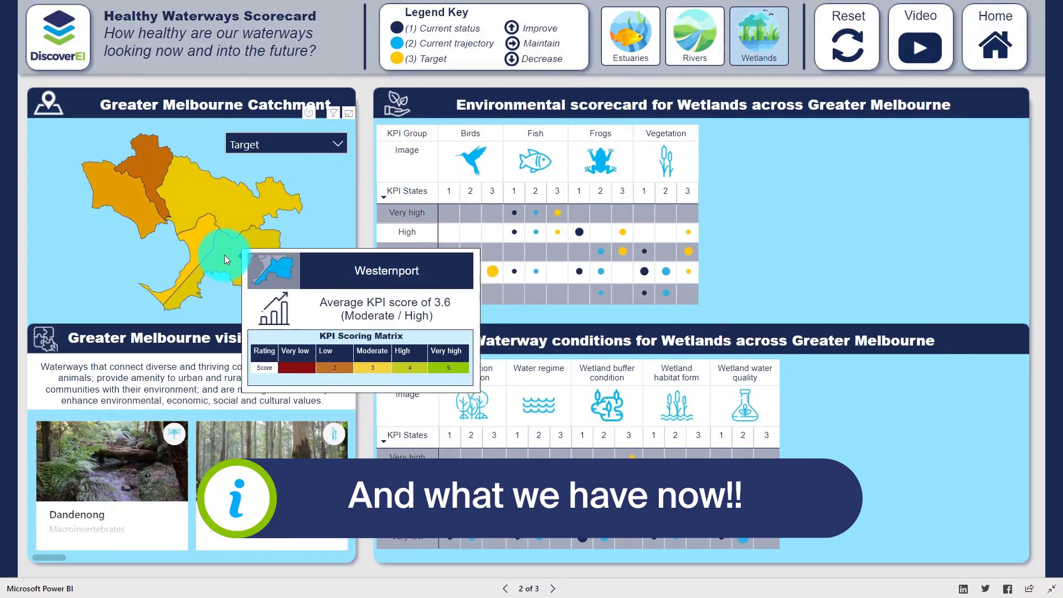
click(200, 244)
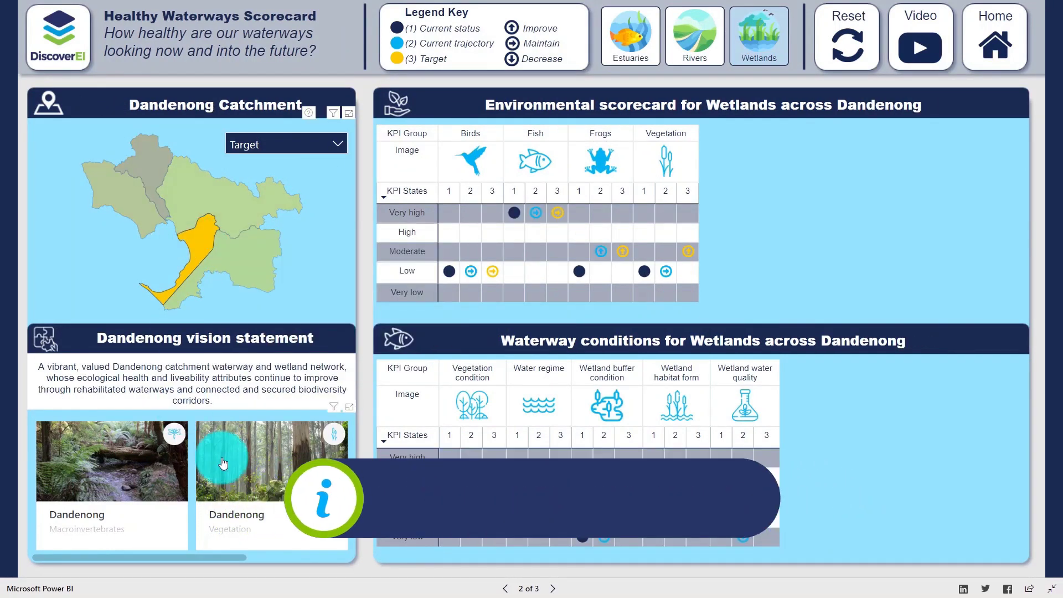
click(435, 279)
mouse_move(451, 275)
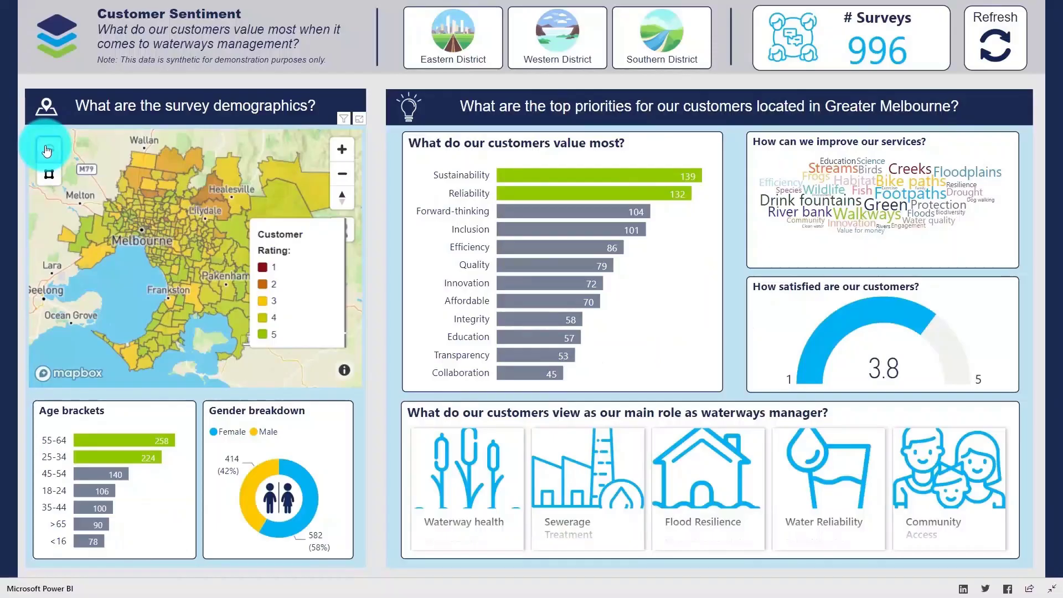
Filter the survey dashboard to Eastern District and explore bore BH_31's conceptual site model
click(116, 149)
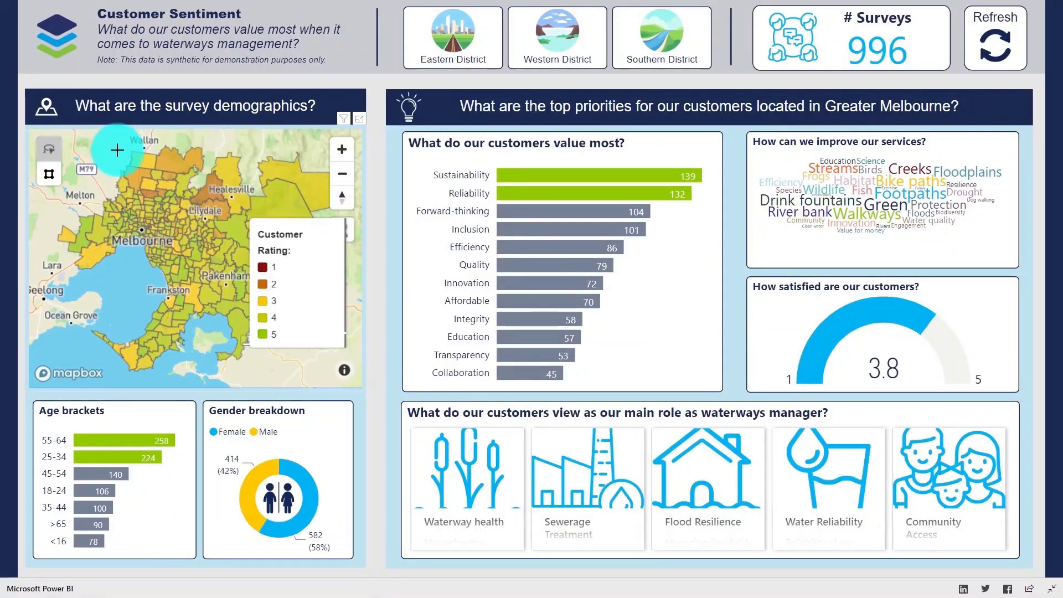
click(166, 141)
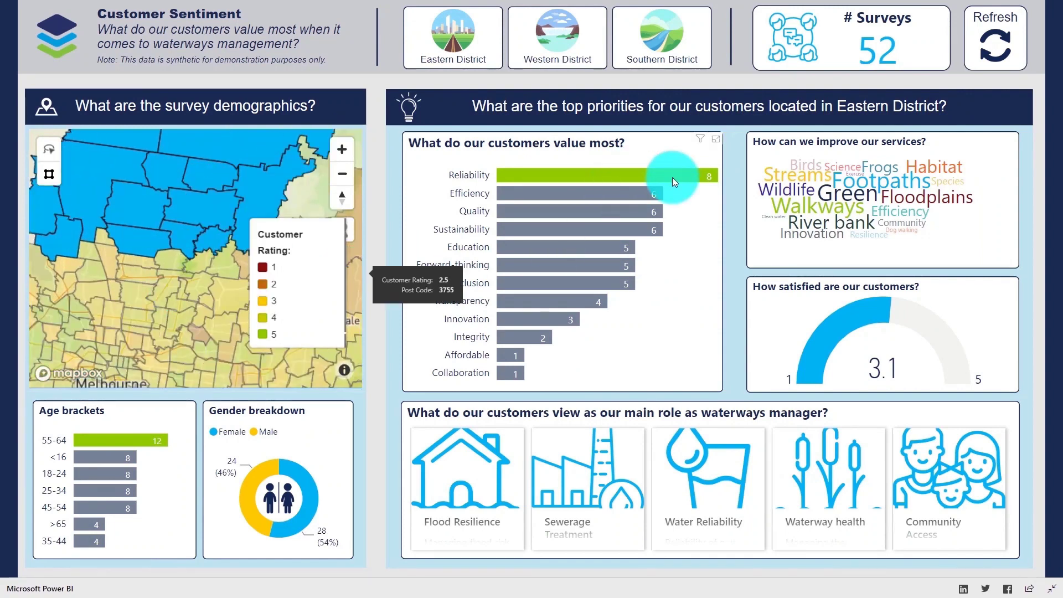
mouse_move(676, 178)
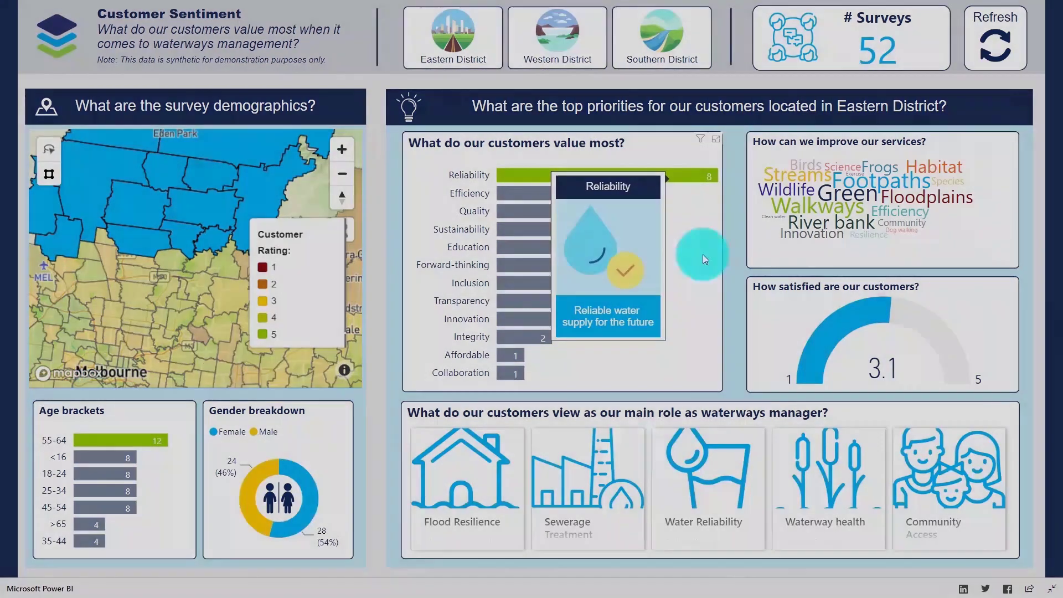
click(474, 152)
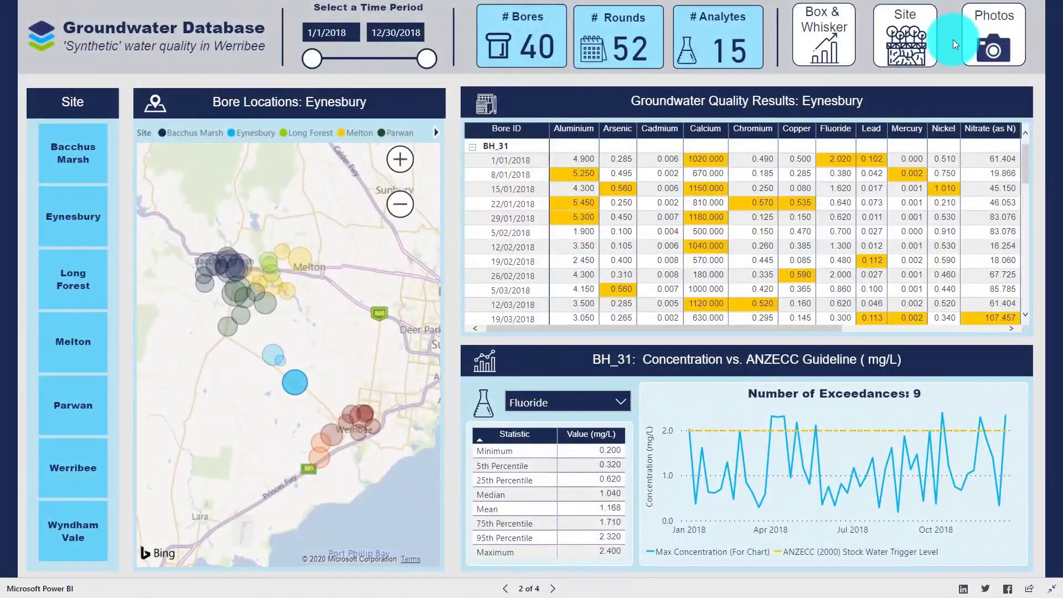
click(906, 50)
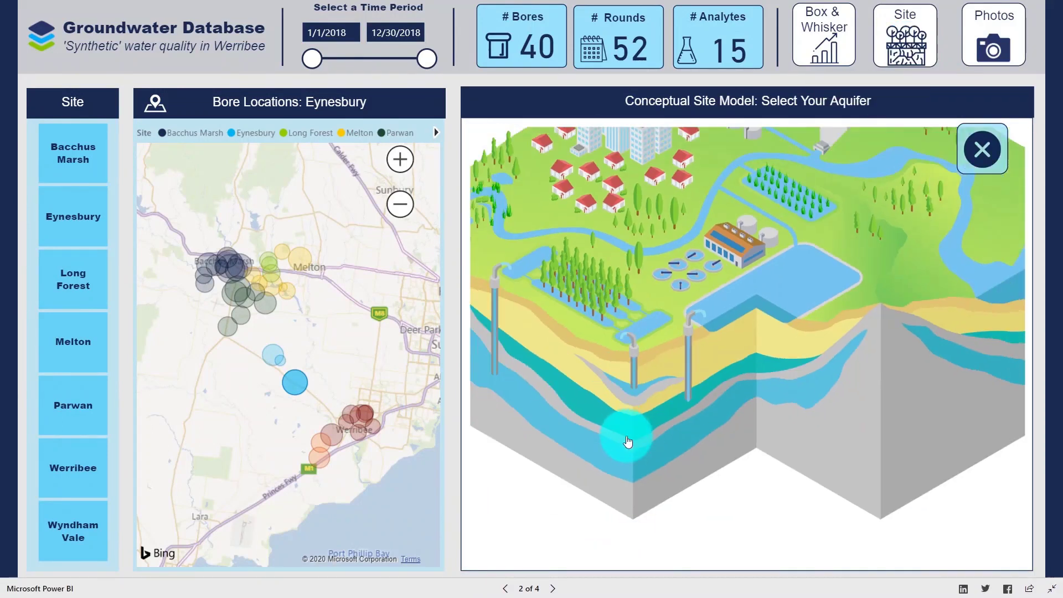
click(645, 459)
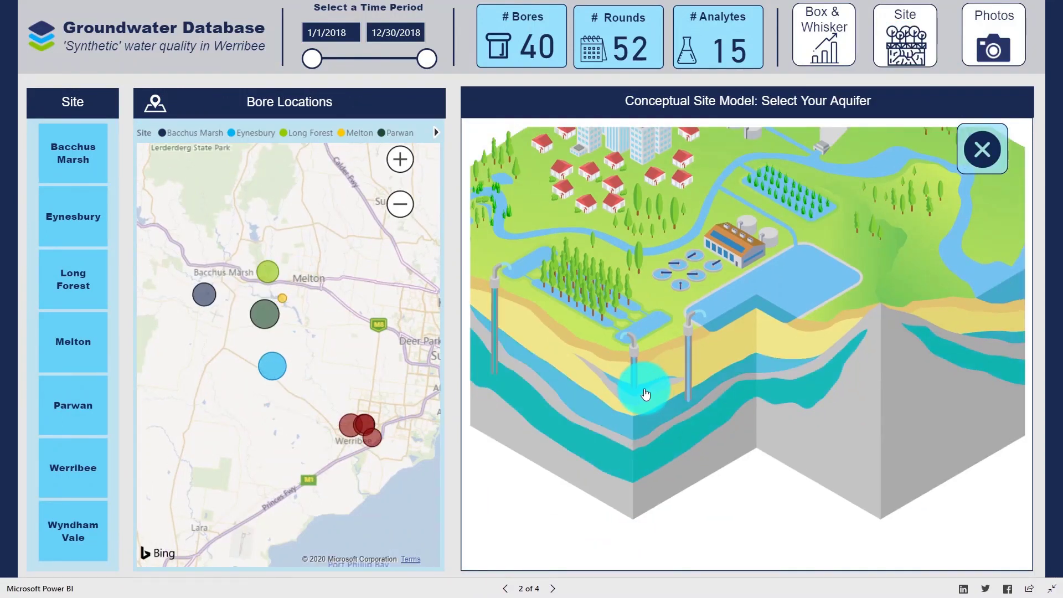
click(638, 389)
click(987, 148)
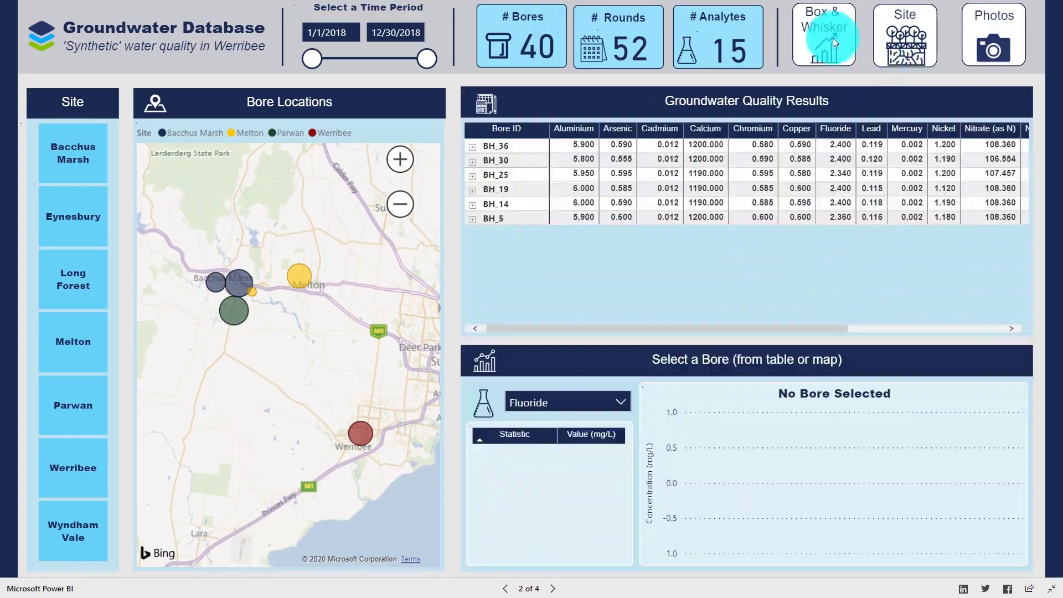
Explore the population growth and values maps, then expand the decomposition tree to river basins
click(178, 320)
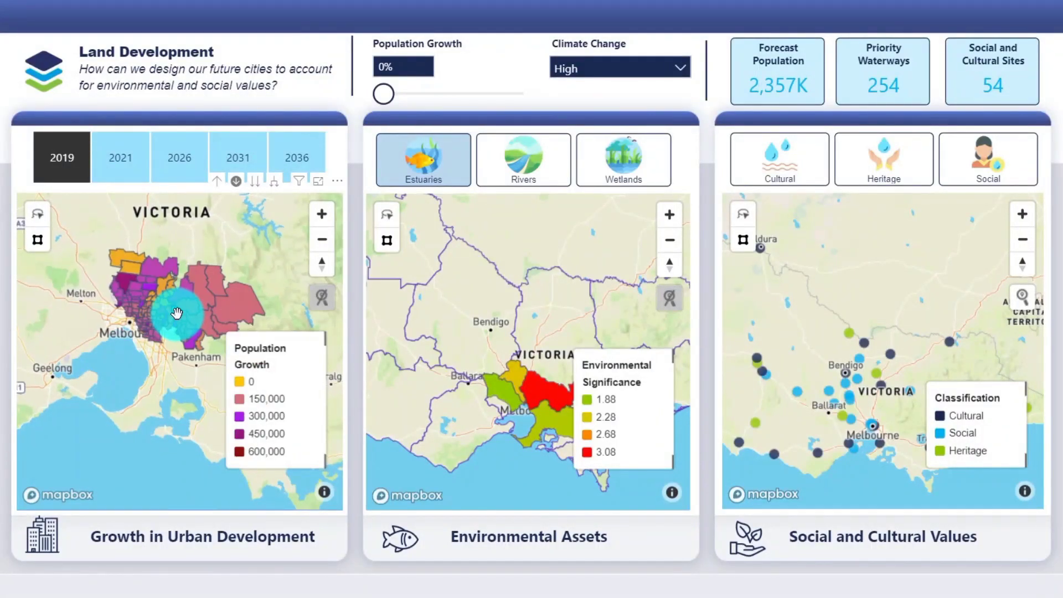
drag(166, 332, 167, 390)
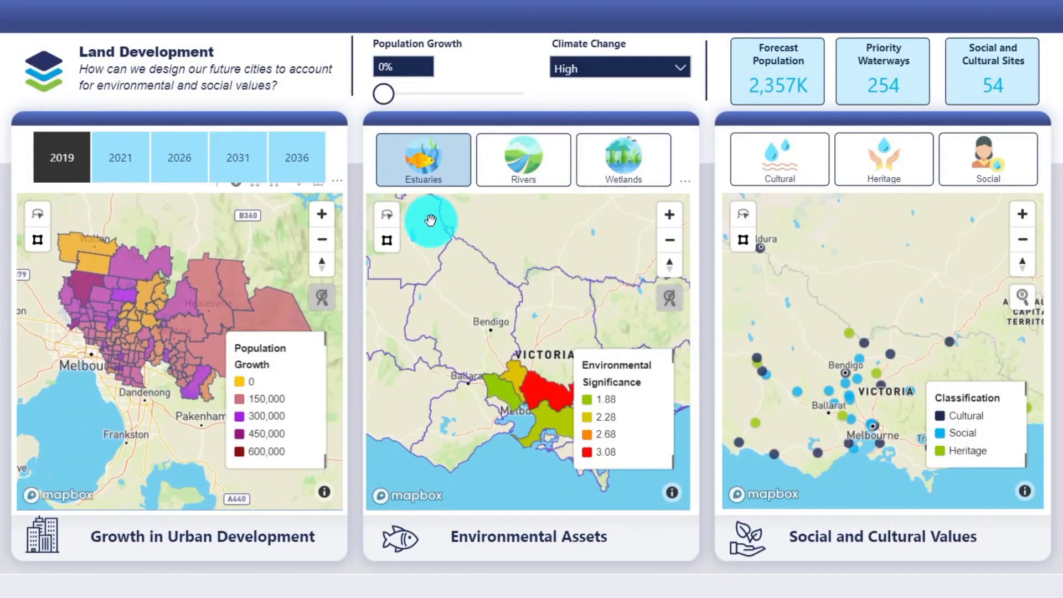
click(988, 159)
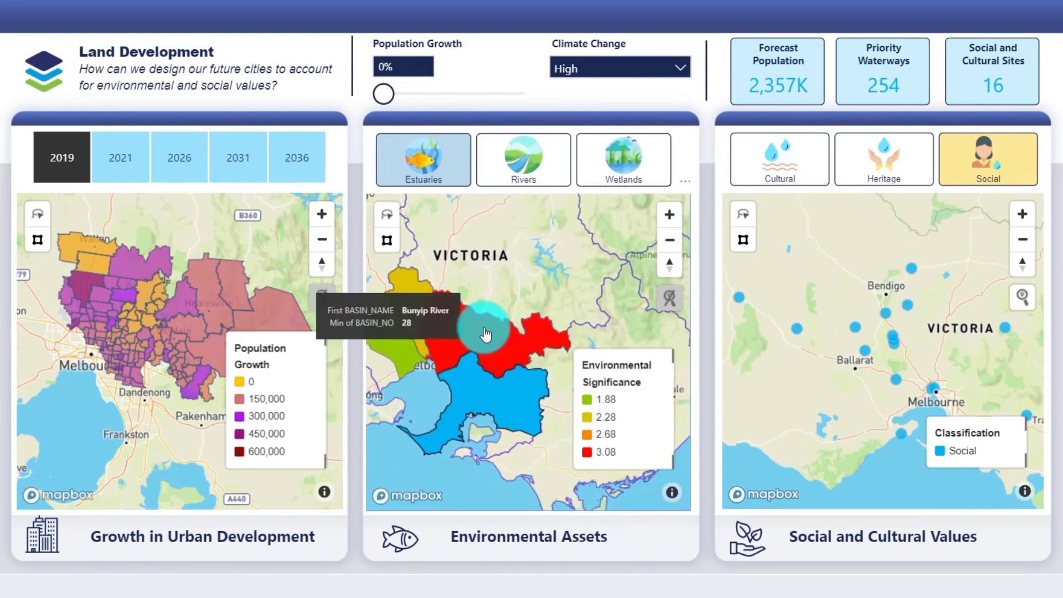
click(486, 277)
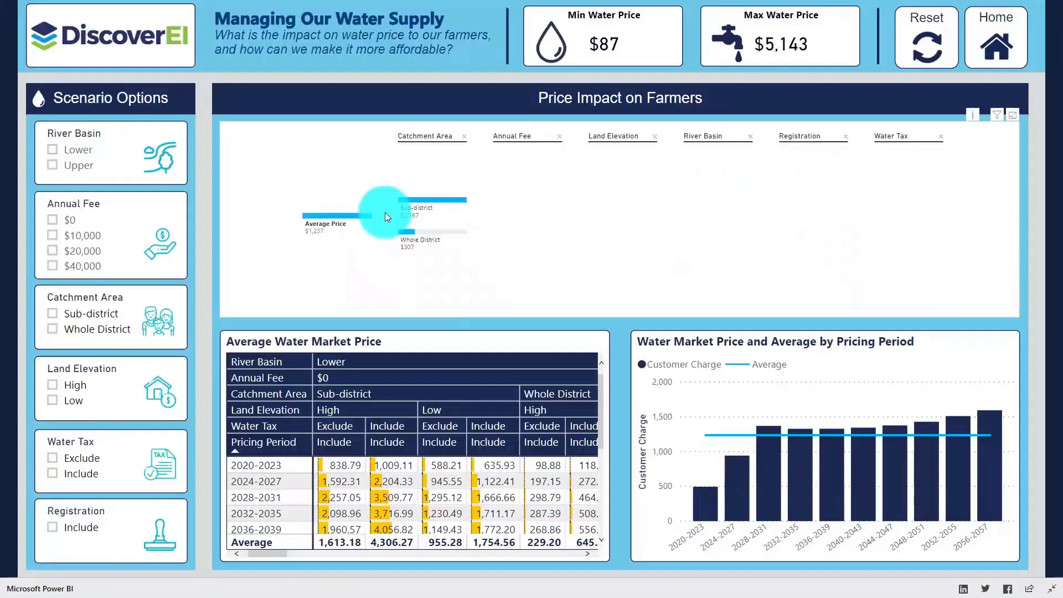
click(450, 230)
click(519, 227)
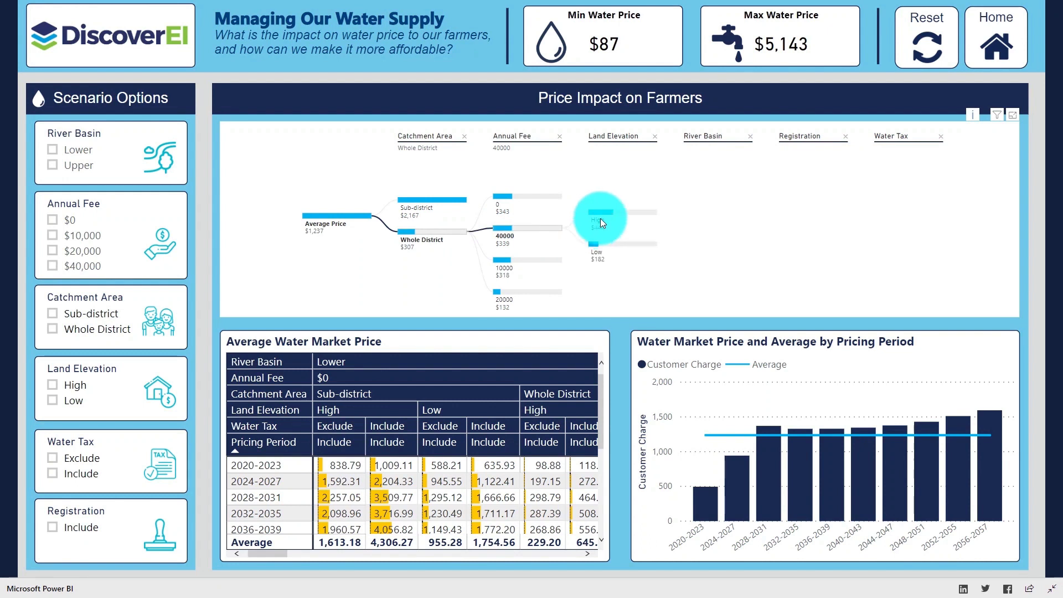
click(624, 217)
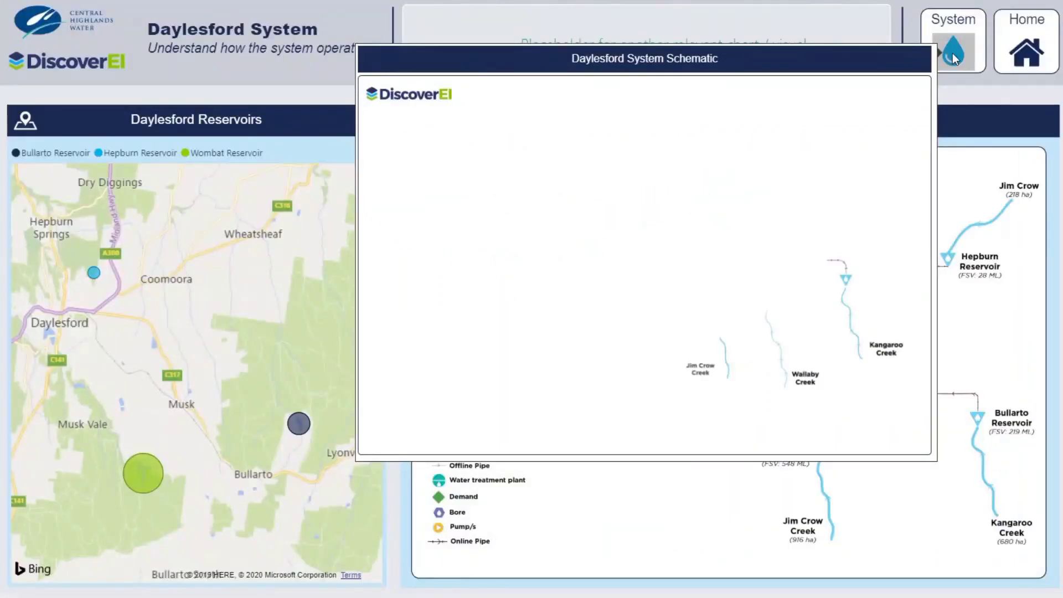